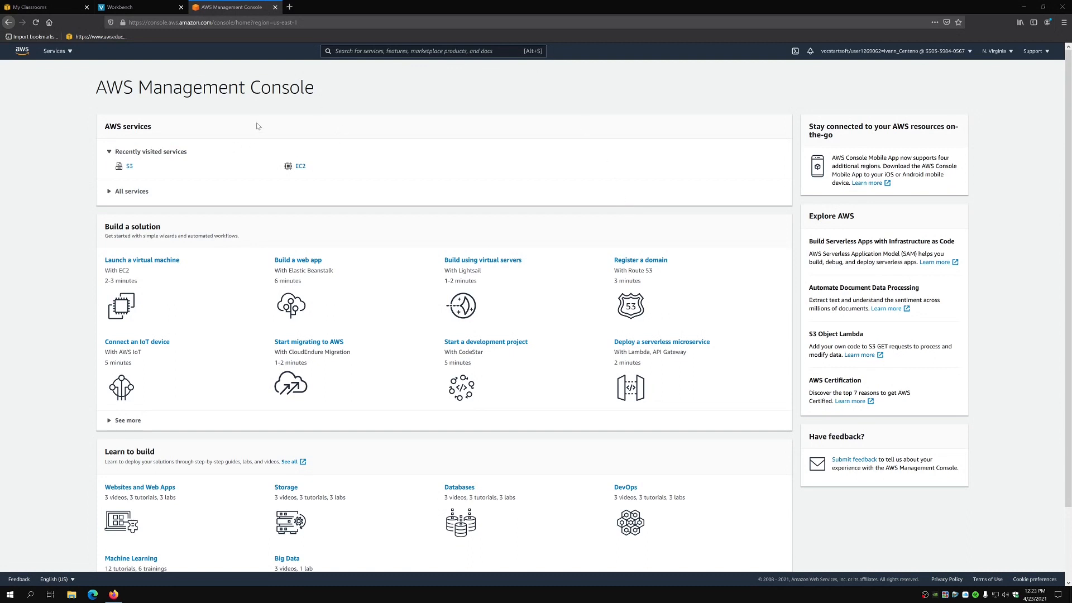
- Start creating a new bucket in the S3 service and name it "cypresscollege-s3-static-website-100348"
click(66, 51)
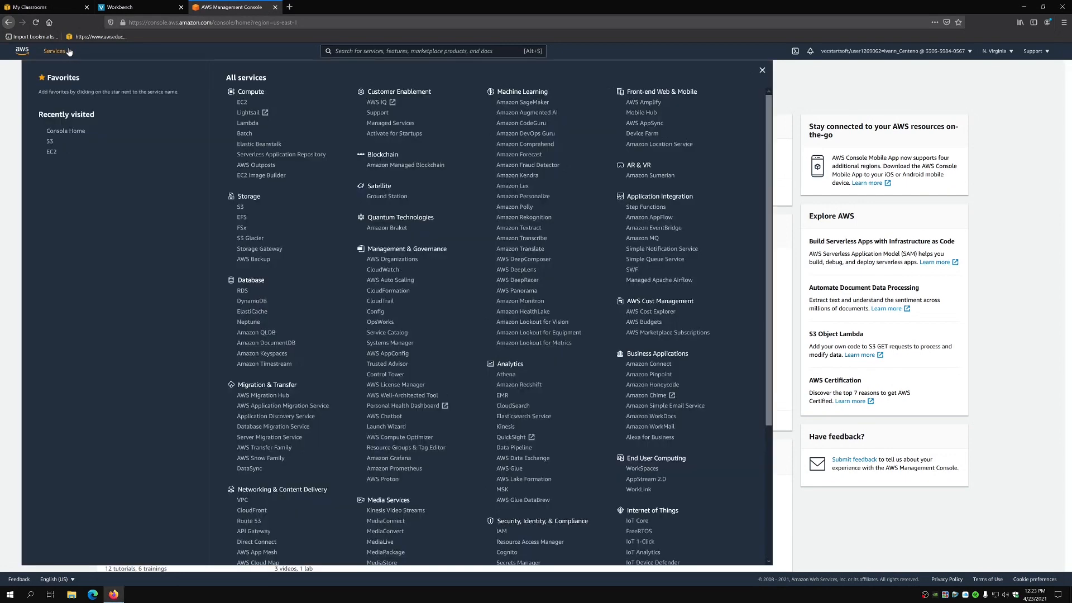
click(241, 207)
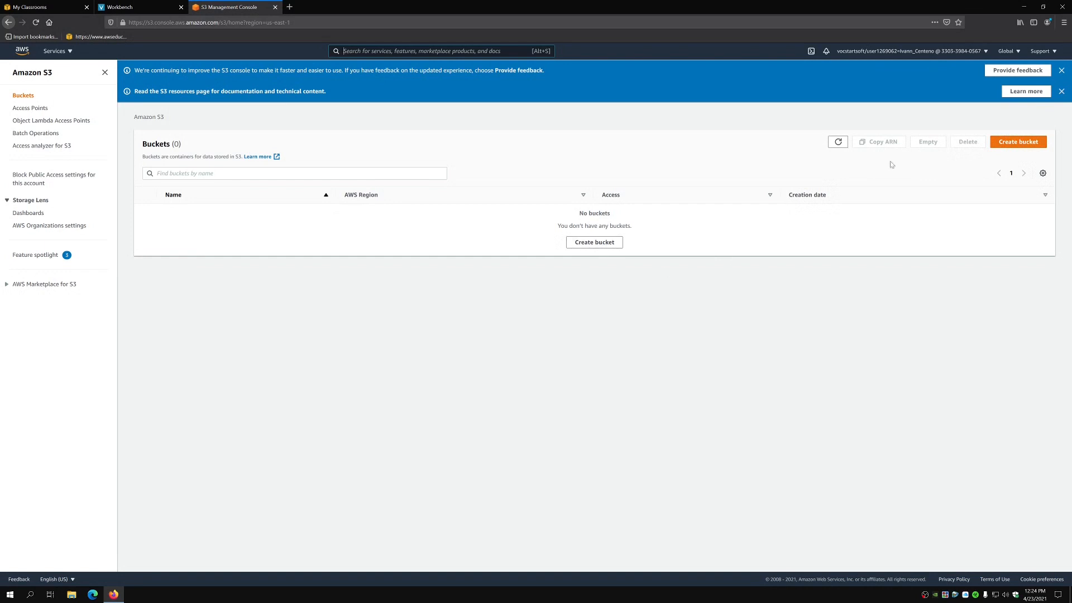
click(993, 145)
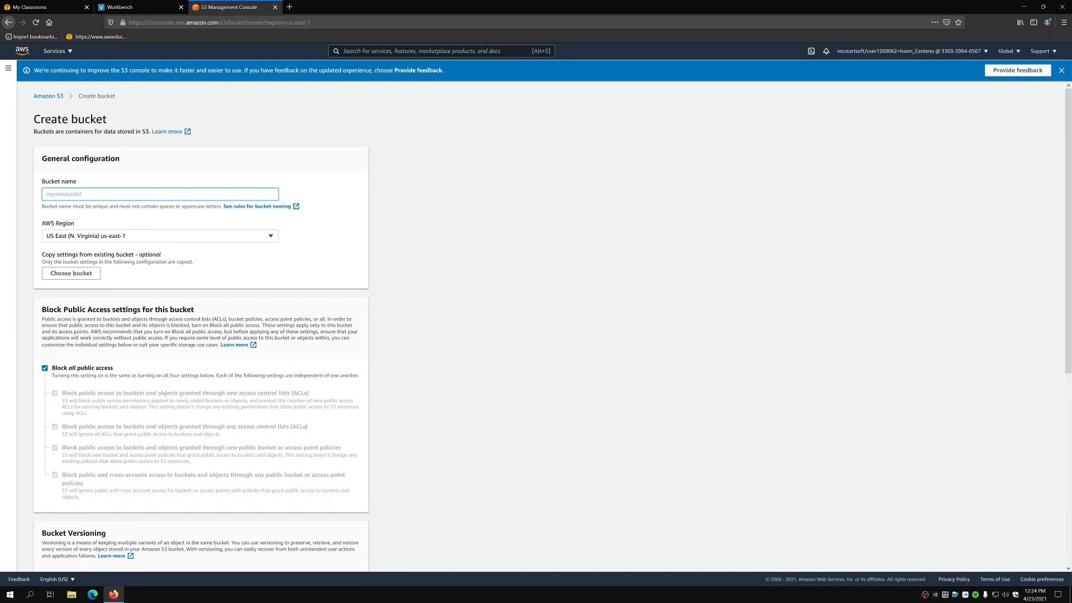
text(cypresscollege-s3-static-website-100348)
- Turn off the Block all public access setting for the new bucket
scroll(57, 212, down, 1)
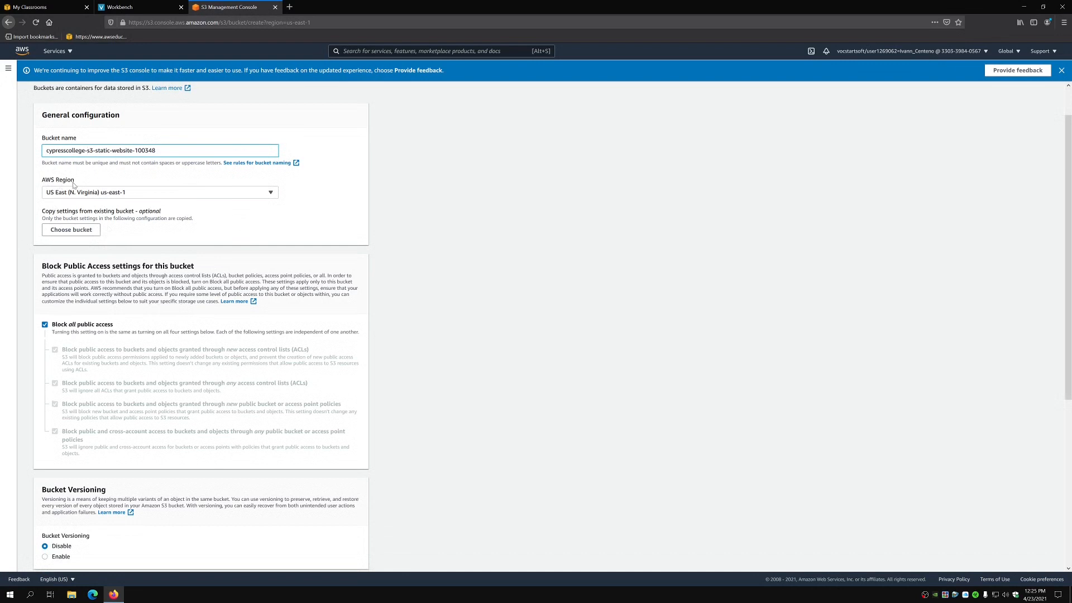
scroll(118, 251, down, 1)
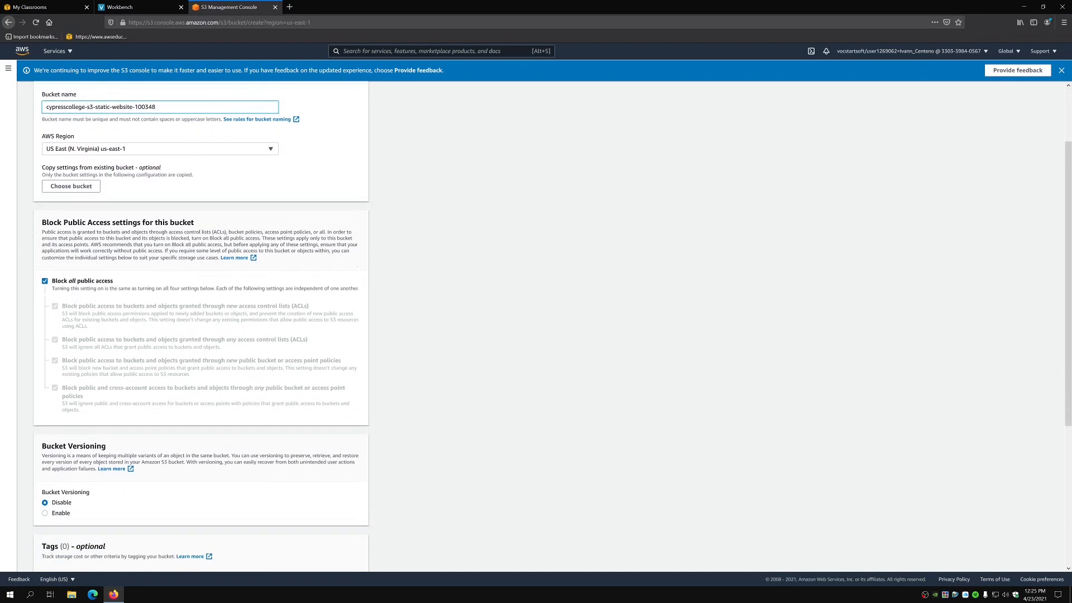
scroll(57, 241, down, 1)
scroll(103, 235, down, 1)
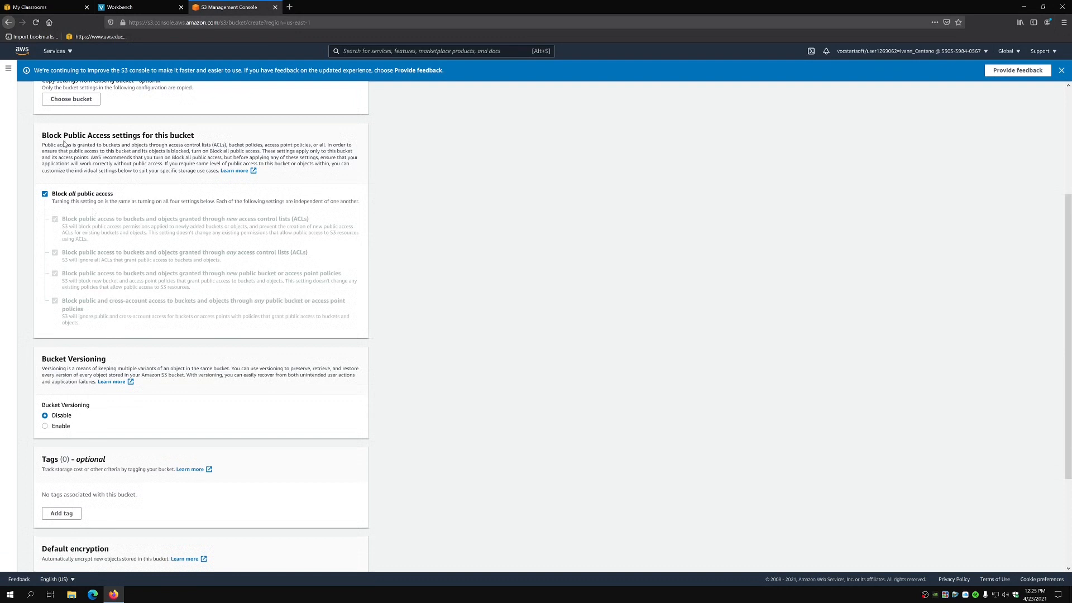
scroll(101, 235, up, 1)
scroll(101, 235, down, 1)
click(45, 194)
- Acknowledge that the bucket and its objects might become public, and create the bucket with versioning and encryption left disabled
scroll(112, 341, down, 5)
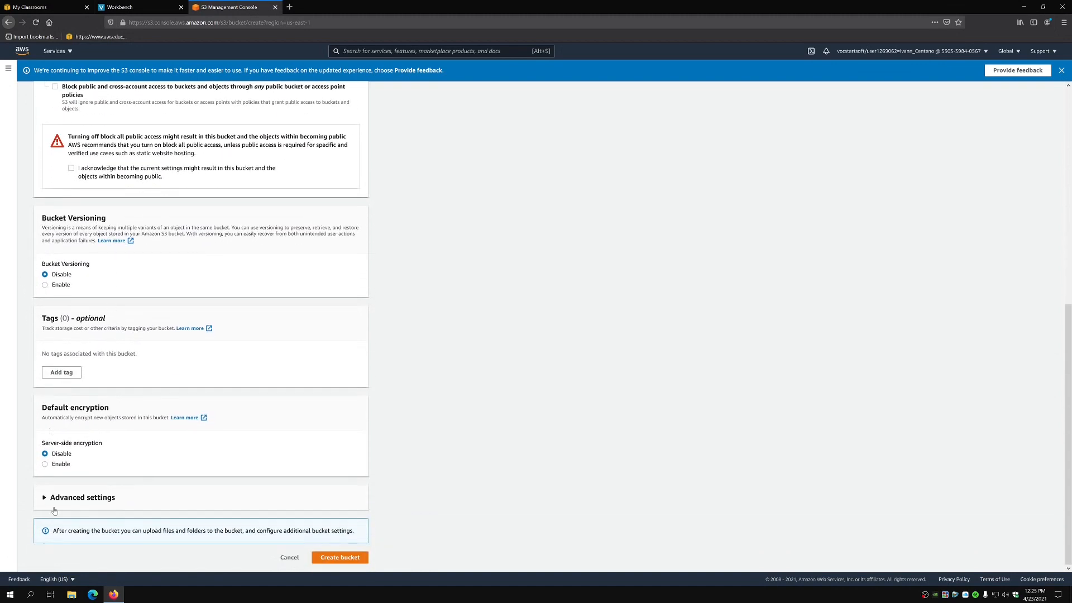
click(356, 559)
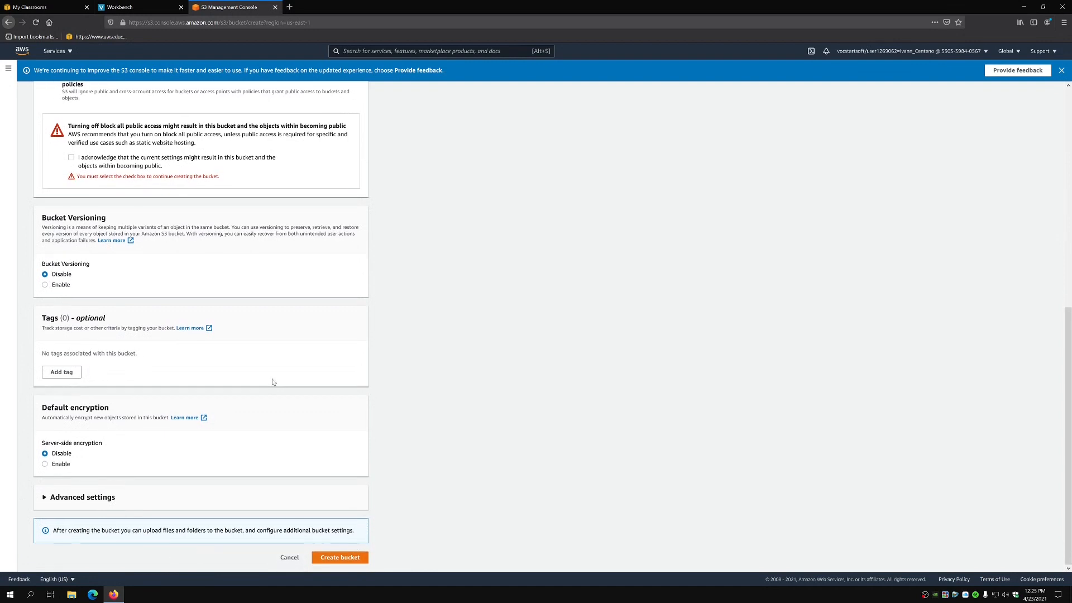
scroll(212, 252, up, 2)
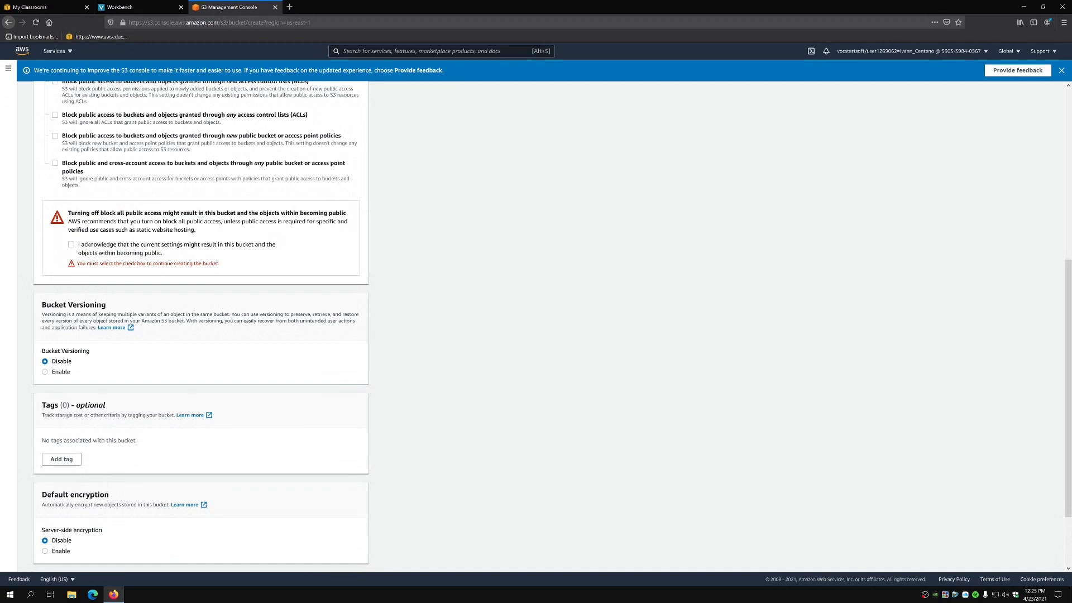
click(108, 249)
scroll(111, 252, up, 2)
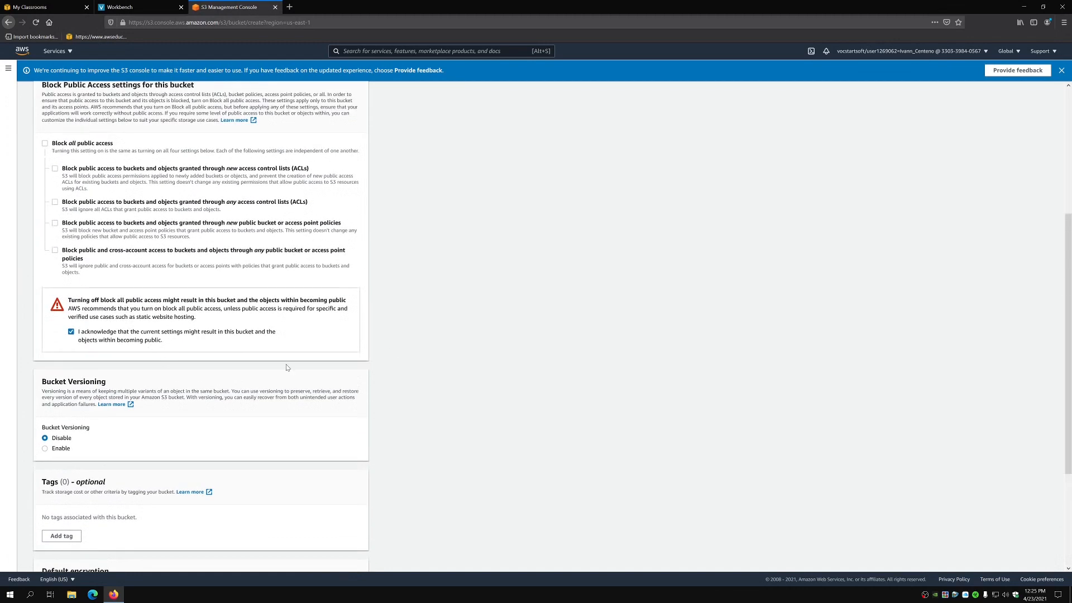
scroll(117, 327, up, 2)
scroll(117, 327, down, 3)
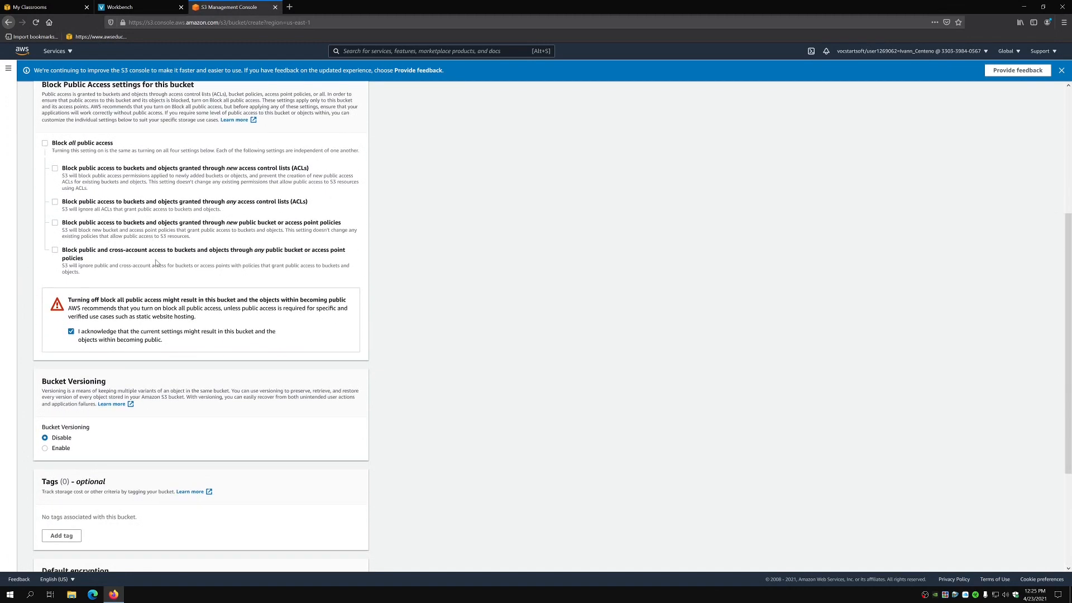
scroll(151, 310, down, 3)
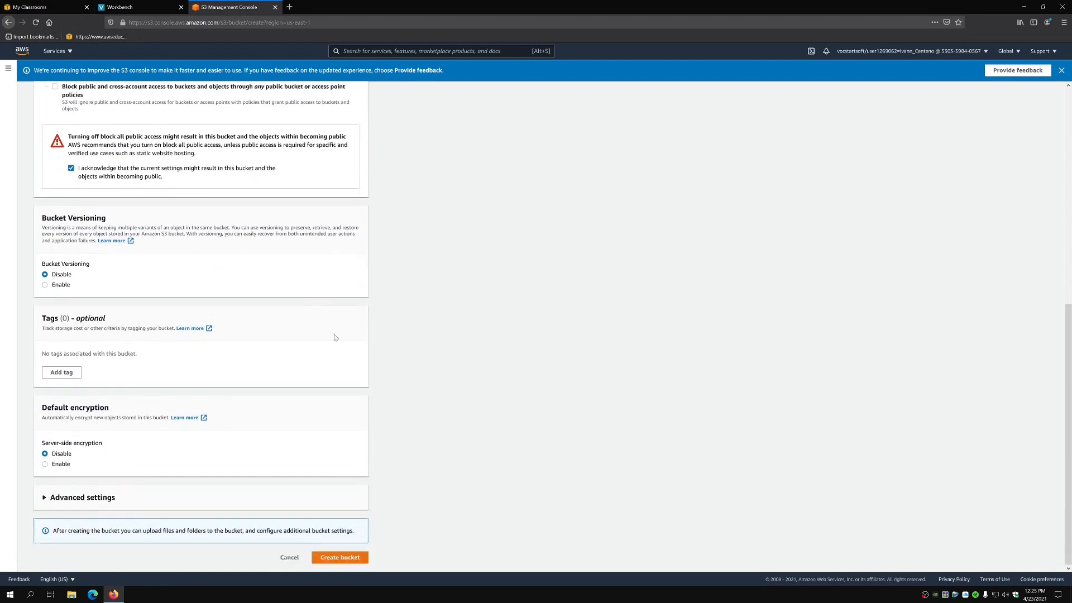
click(338, 557)
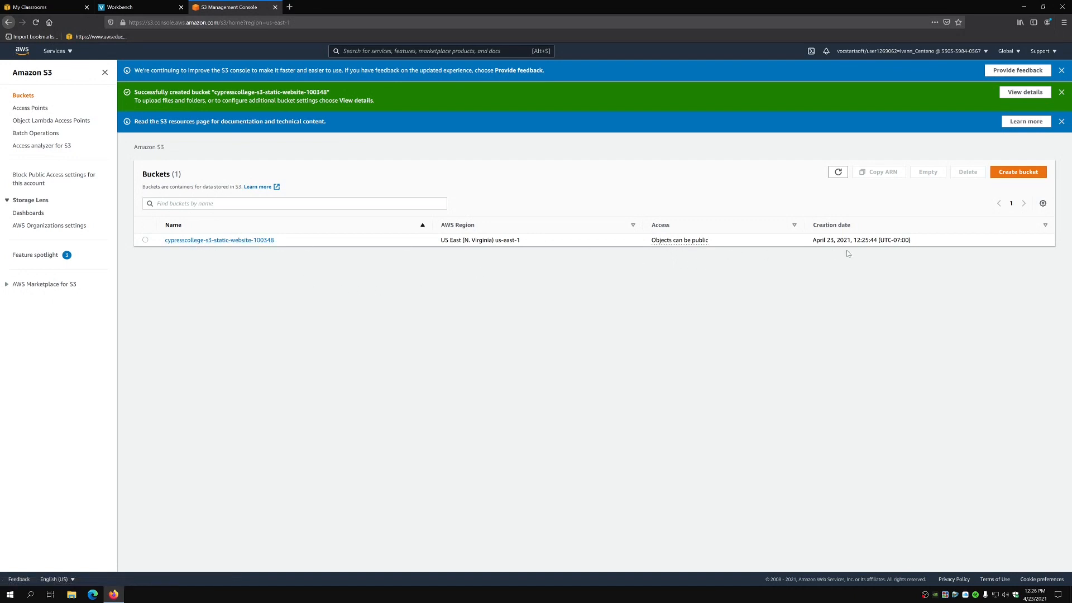
- Open the properties of the cypresscollege-s3-static-website-100348 bucket and set its static website hosting to Enable
click(238, 240)
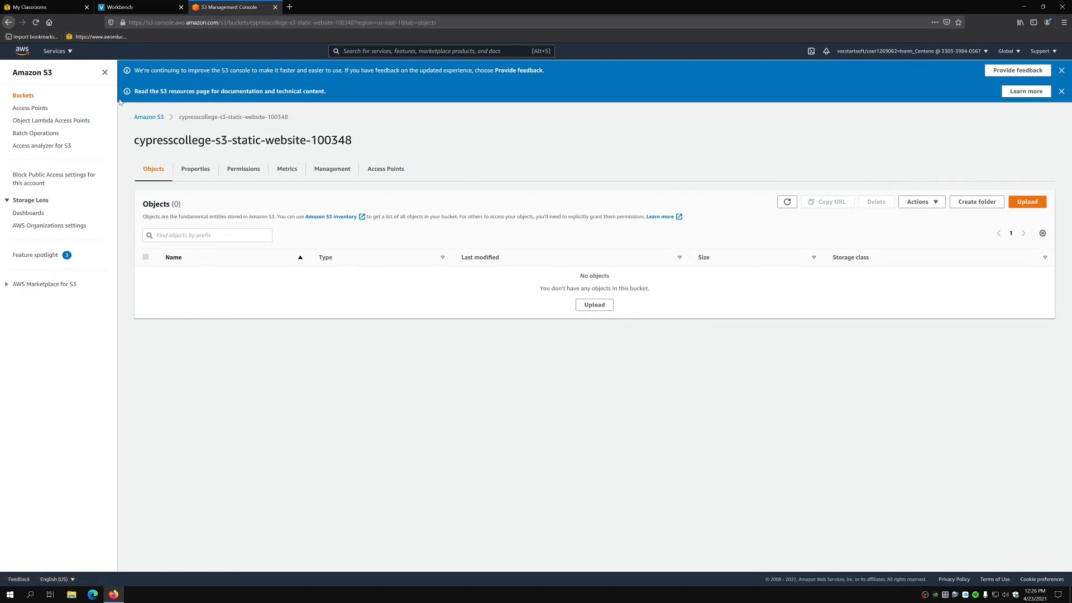
click(187, 170)
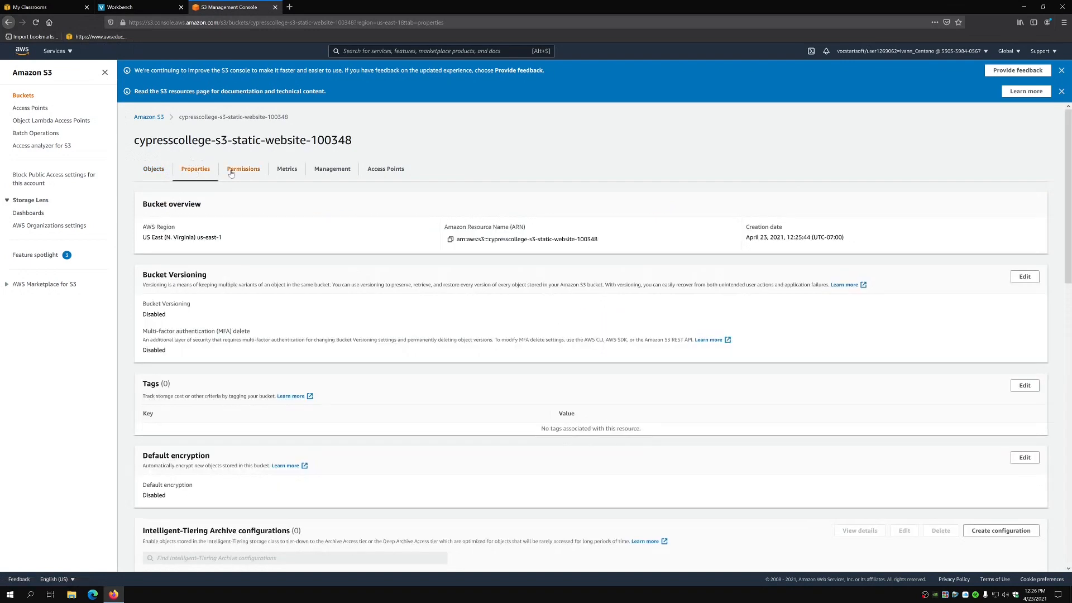
scroll(335, 262, down, 4)
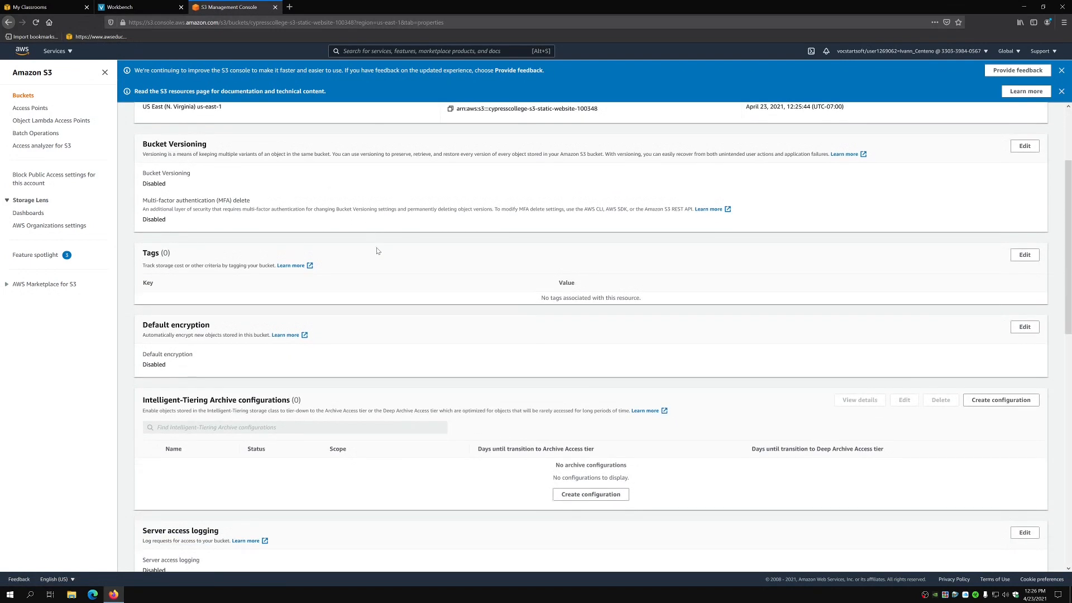
scroll(381, 248, down, 2)
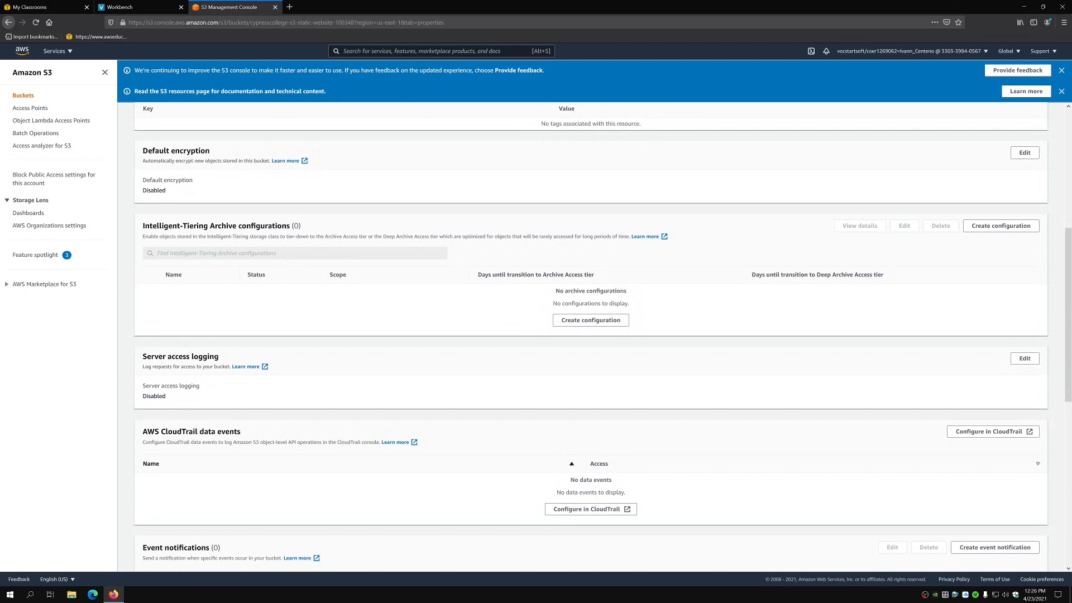
scroll(389, 297, down, 6)
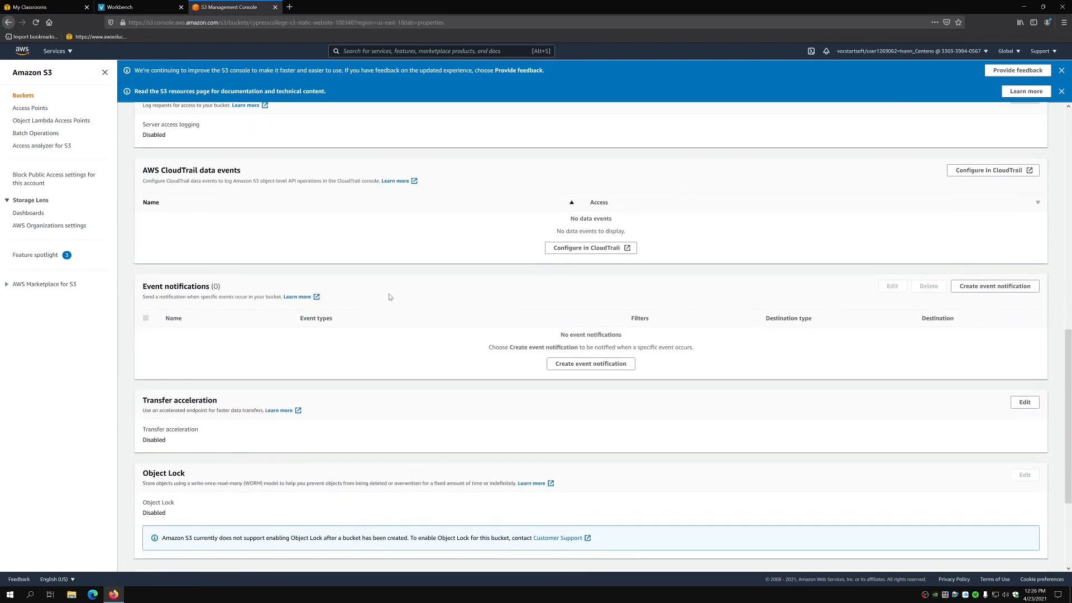
scroll(389, 297, down, 3)
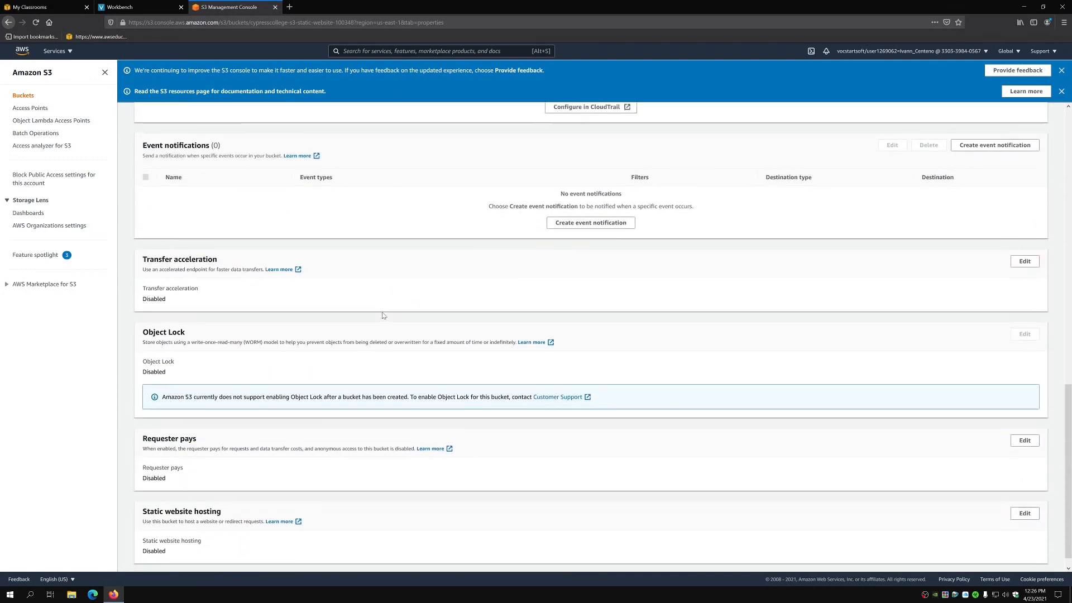
scroll(383, 315, down, 1)
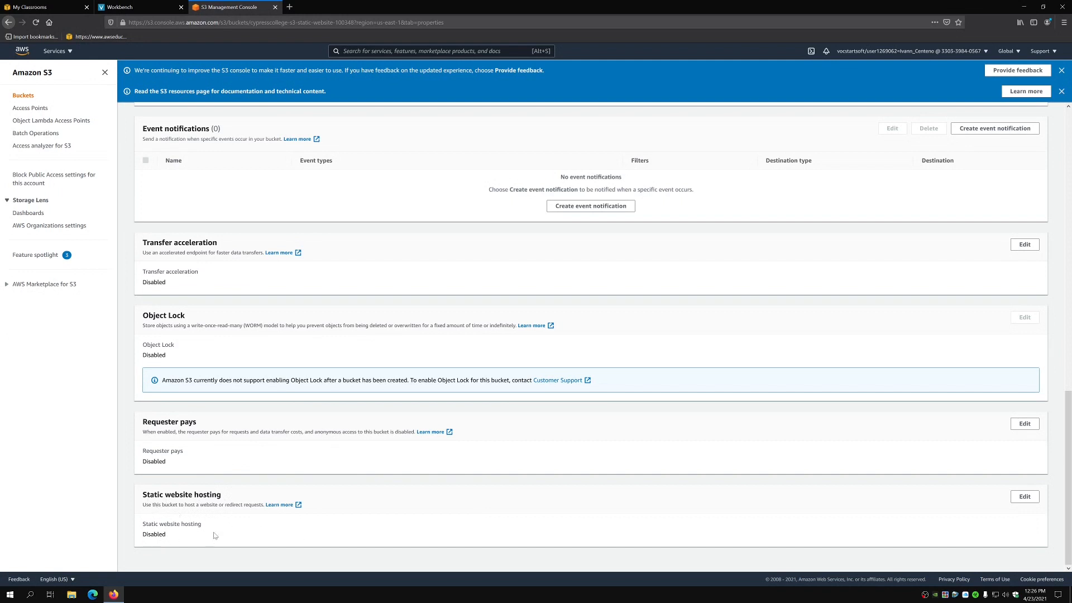
click(1025, 496)
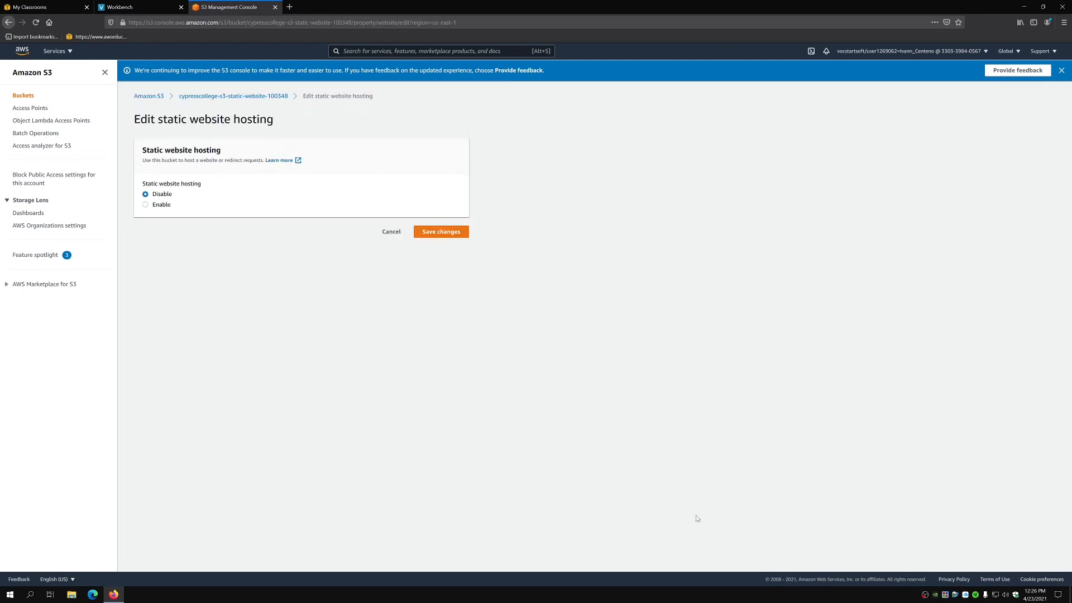
click(146, 205)
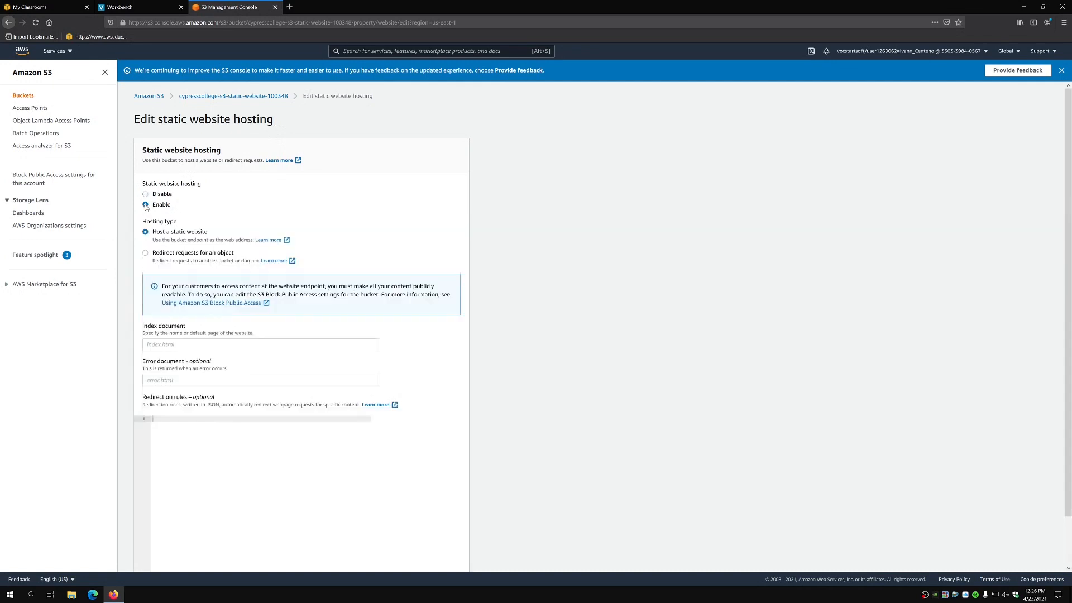
- Set the index document of the static website to index.html and save the hosting changes
scroll(223, 312, down, 2)
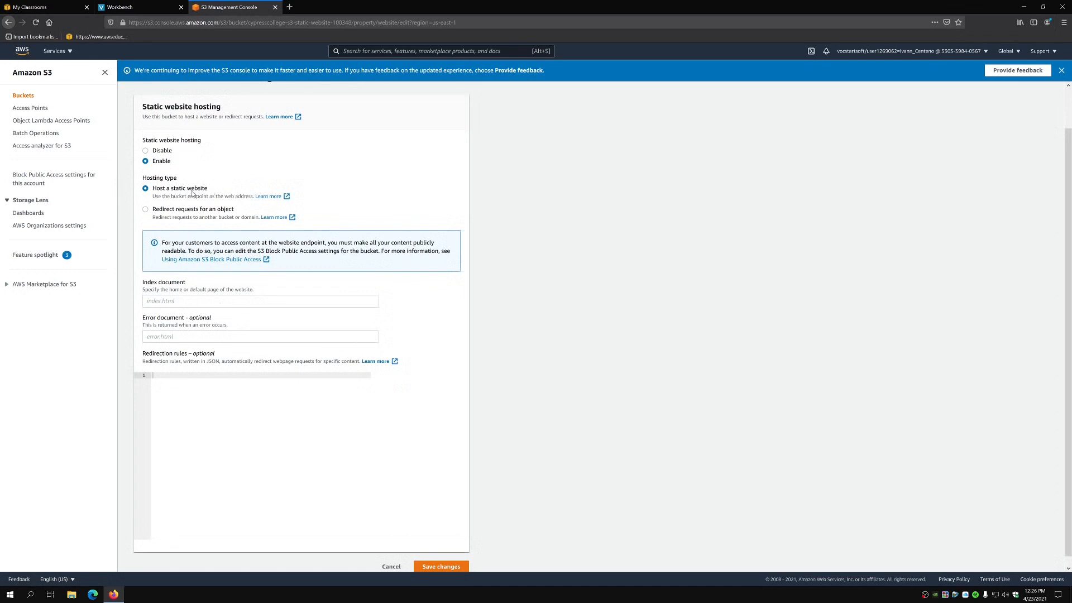
click(332, 301)
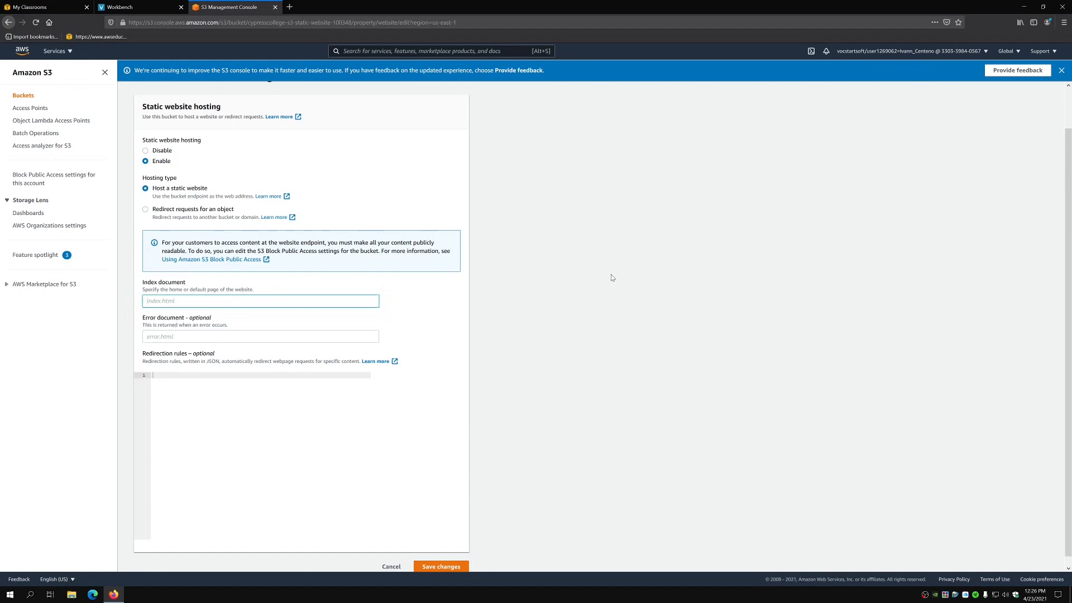
text(index.html)
click(560, 306)
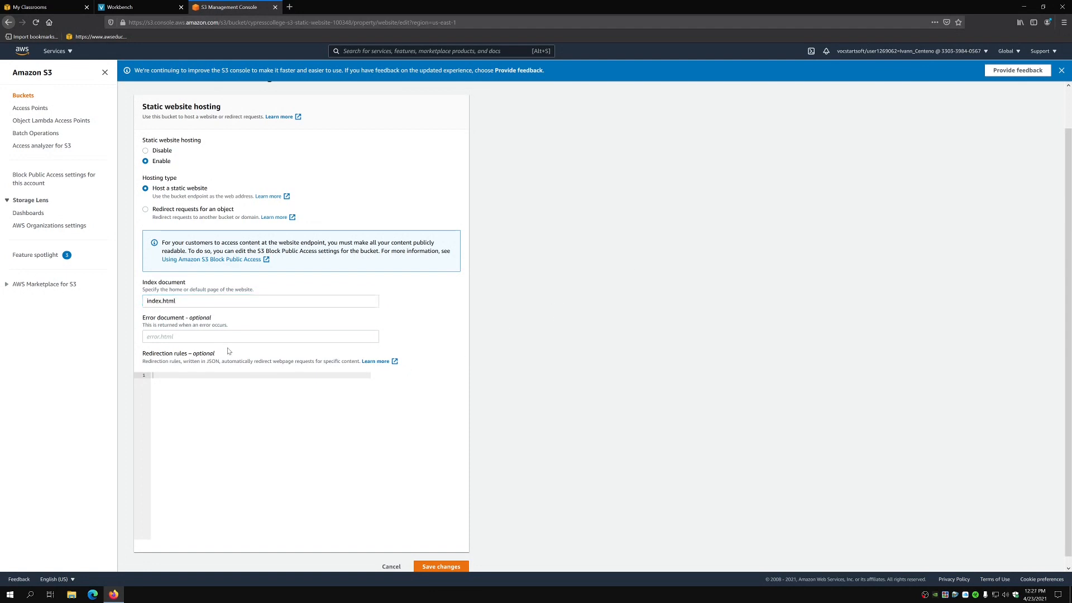
scroll(387, 347, down, 1)
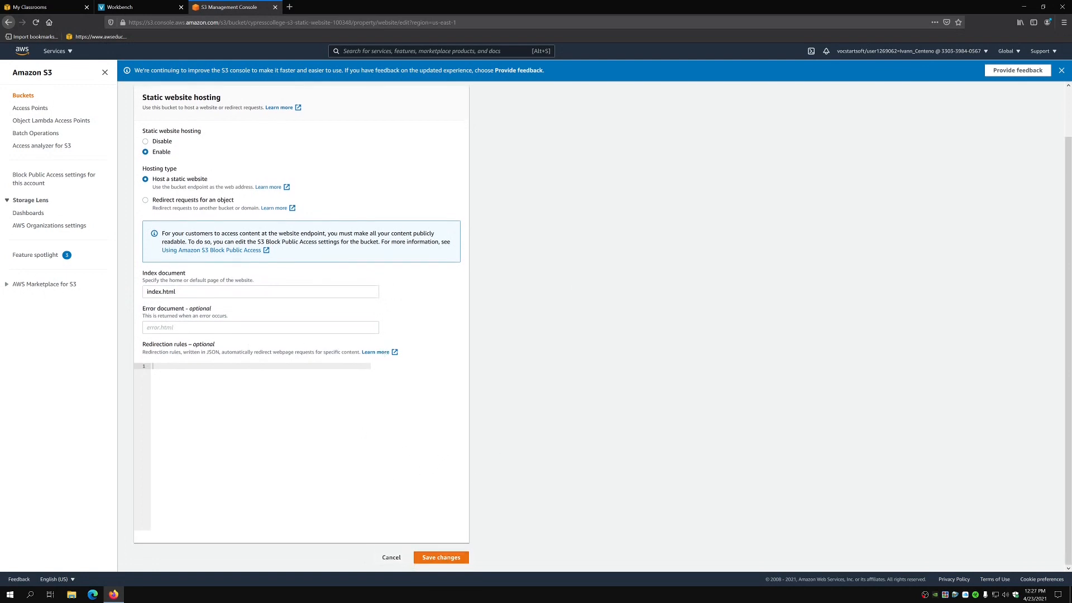
click(441, 557)
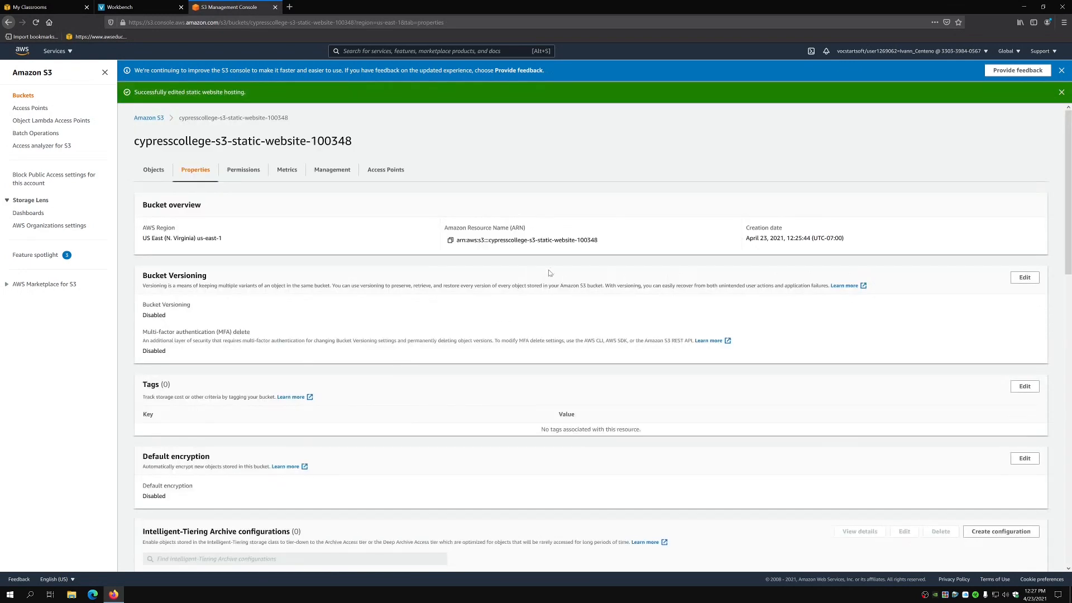
- Check the bucket's website endpoint under static website hosting, and go to the bucket's object list
scroll(492, 310, down, 7)
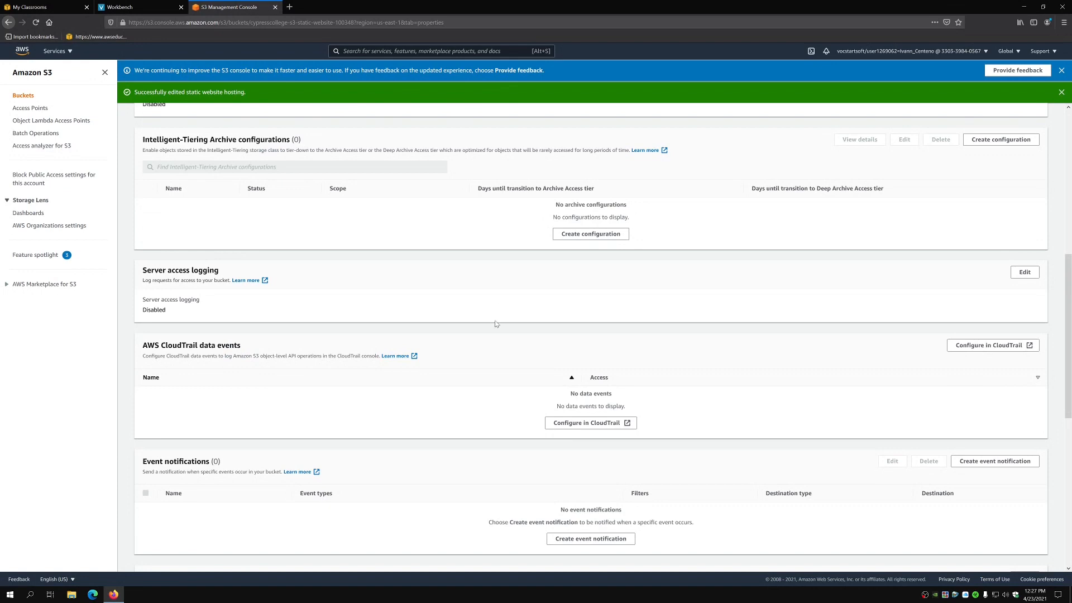
scroll(496, 324, down, 7)
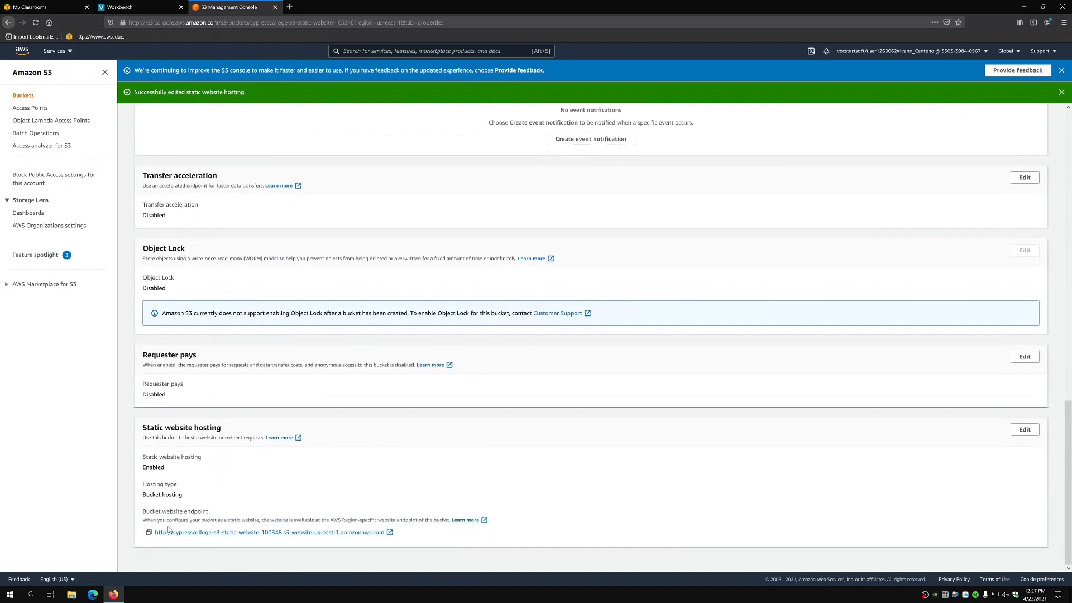
scroll(313, 402, up, 14)
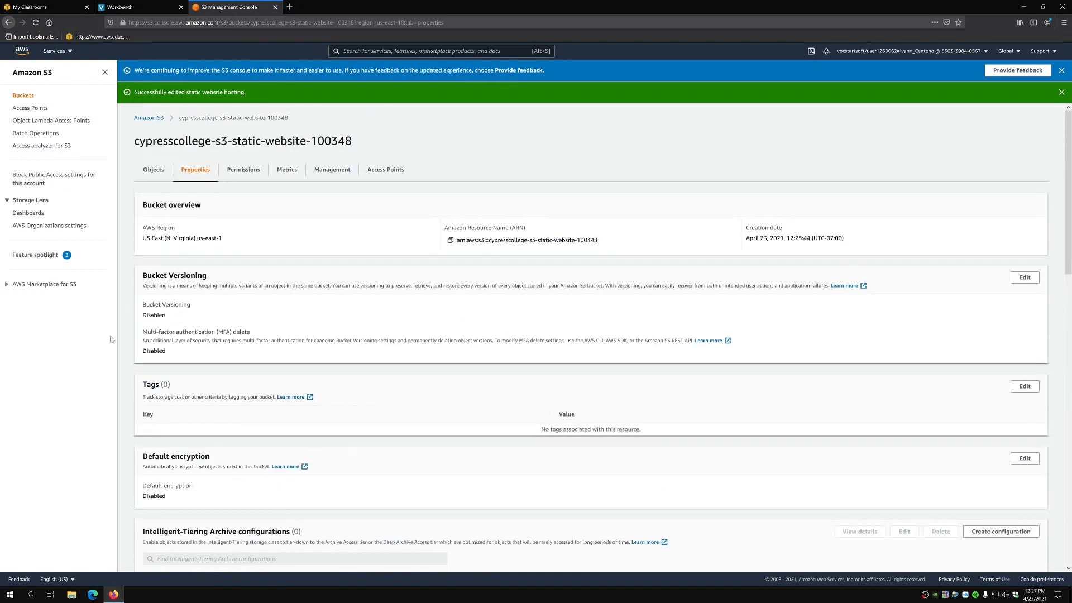
click(154, 171)
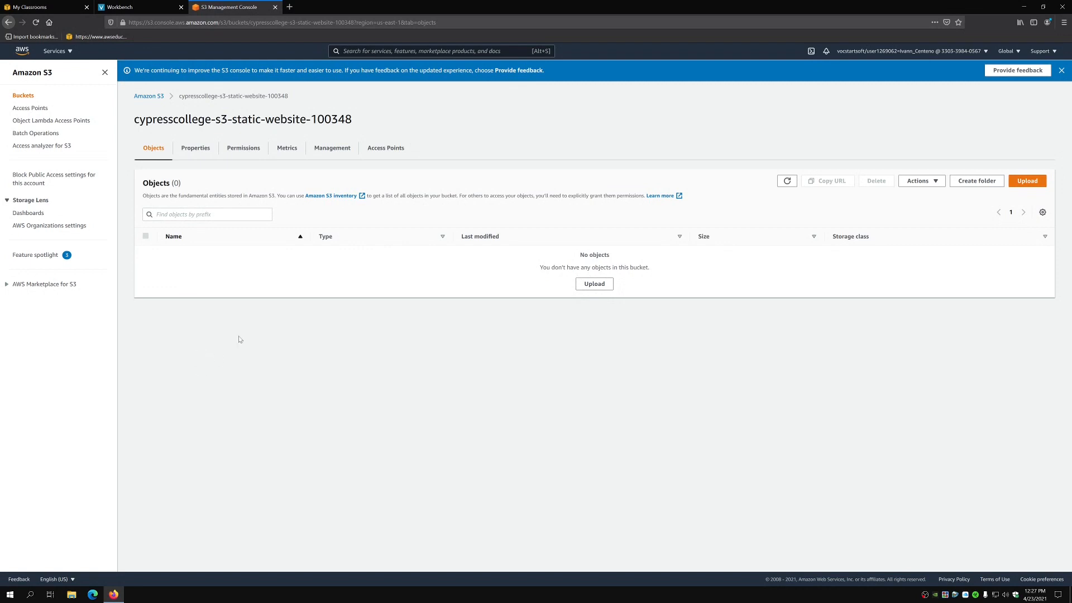
- Load tinyurl.com/s3static in a new browser tab to request the website files archive
click(289, 8)
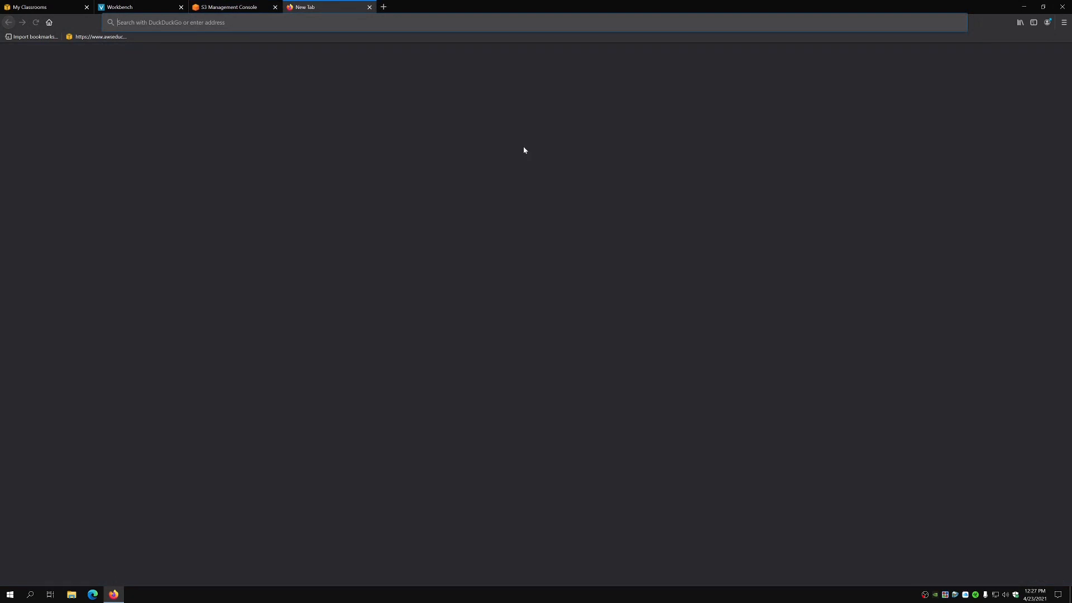
text(tinyurl.com/)
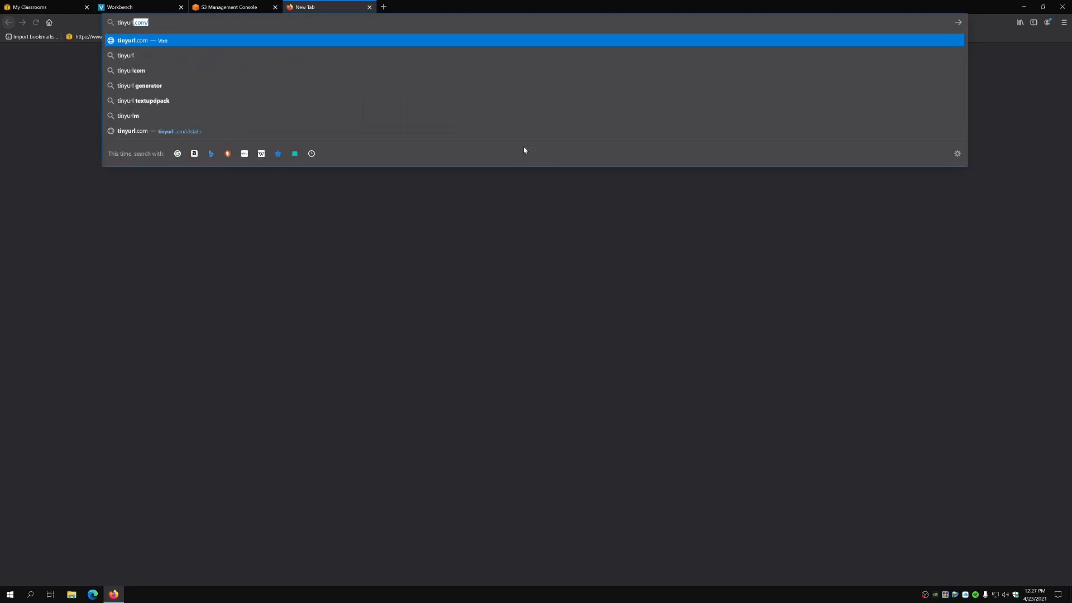
text(s3static)
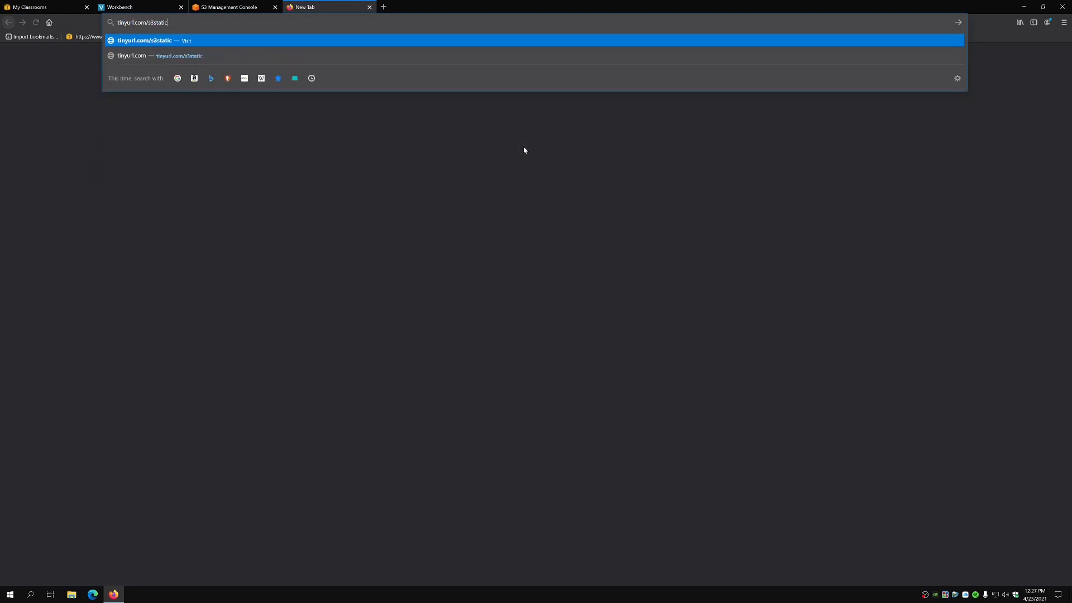
key(Return)
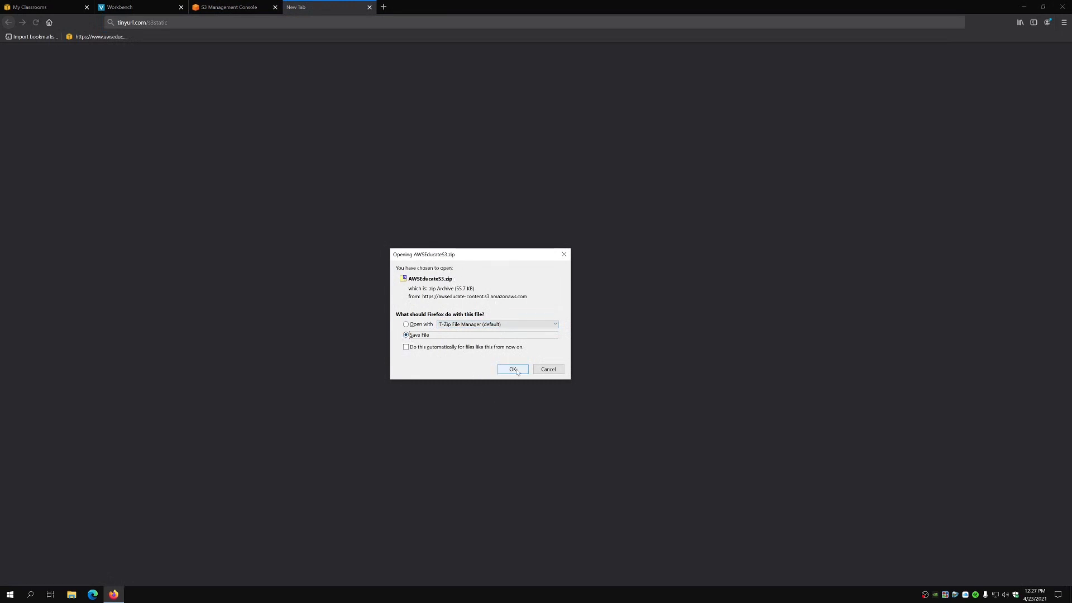
- Save the AWSEducateS3.zip archive to disk and open the Downloads folder in File Explorer
key(Return)
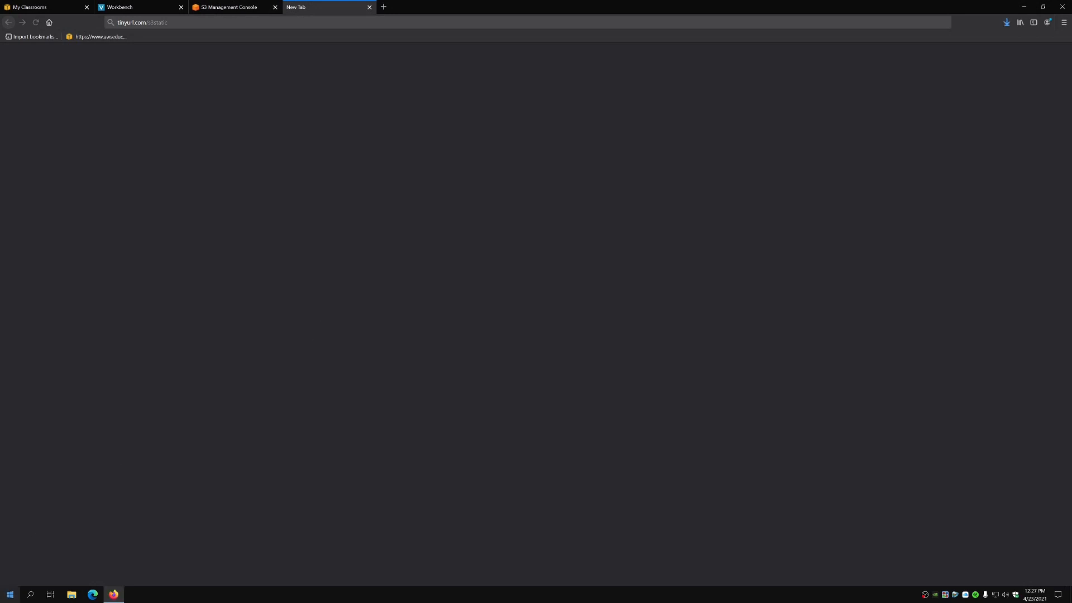
click(72, 595)
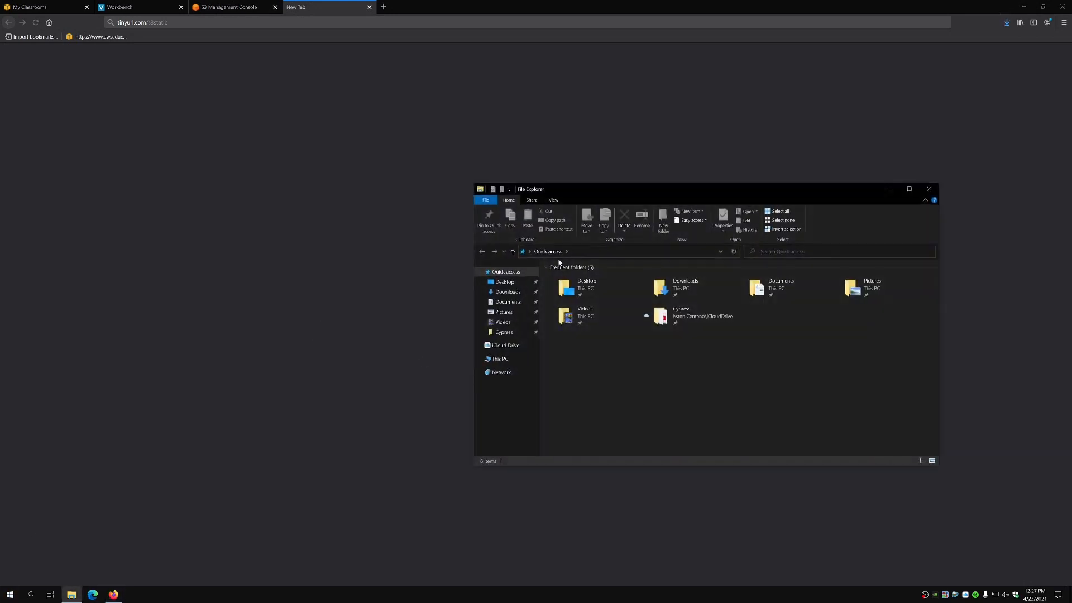
click(508, 291)
- Extract AWSEducateS3.zip into the Downloads folder with 7-Zip, and close File Explorer and the blank browser tab
click(575, 290)
right_click(576, 289)
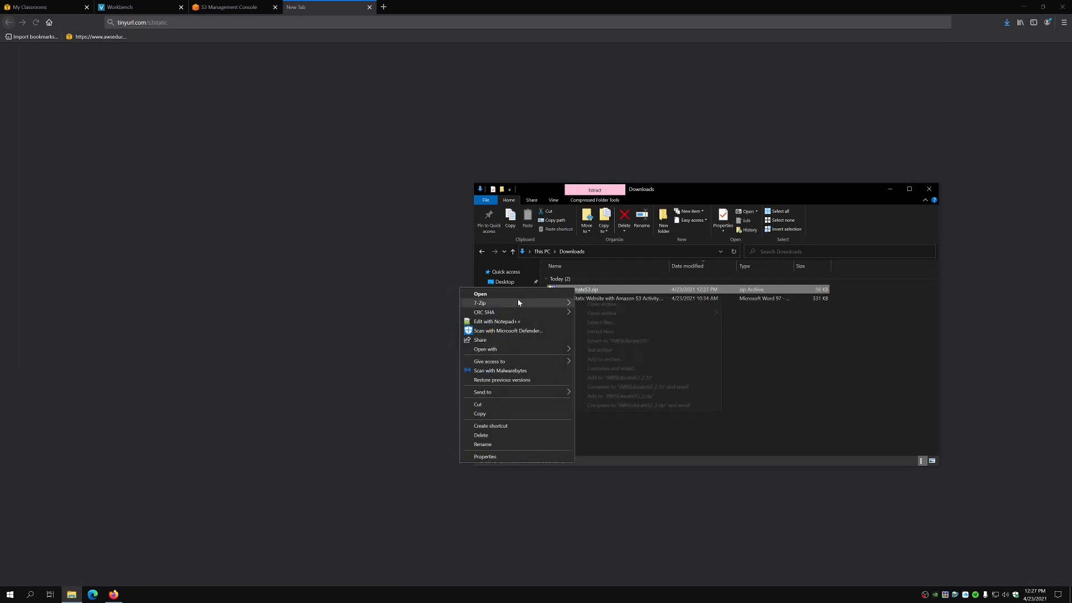
mouse_move(531, 303)
click(642, 331)
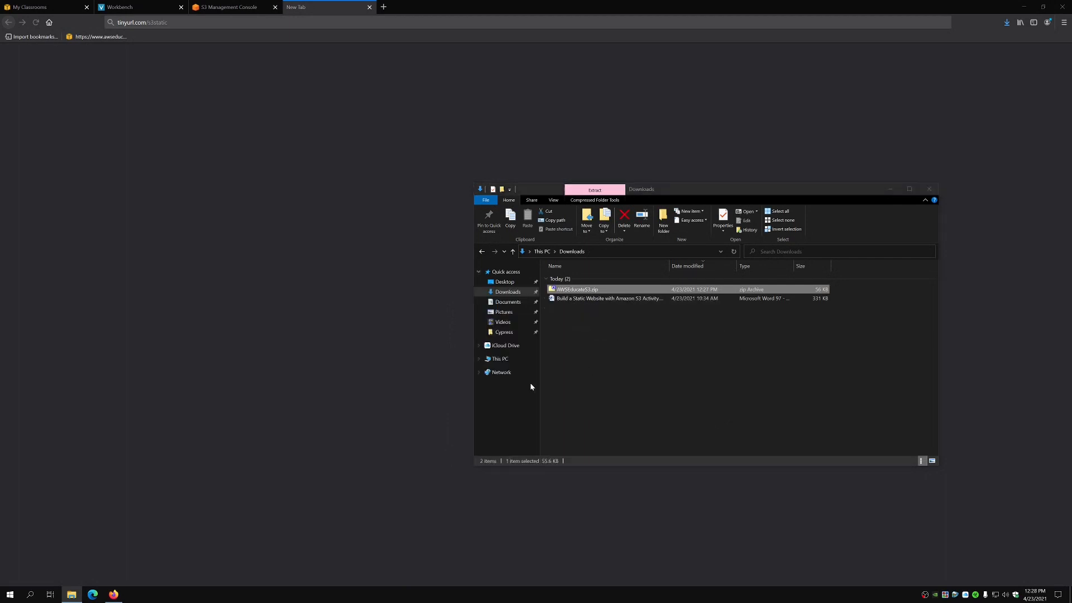
click(567, 383)
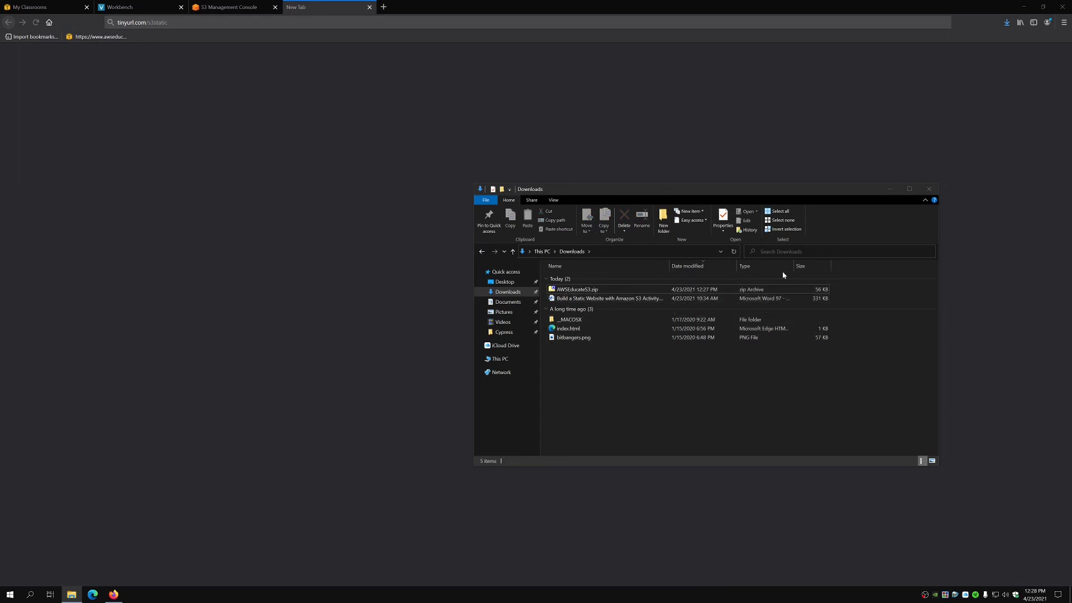
click(929, 190)
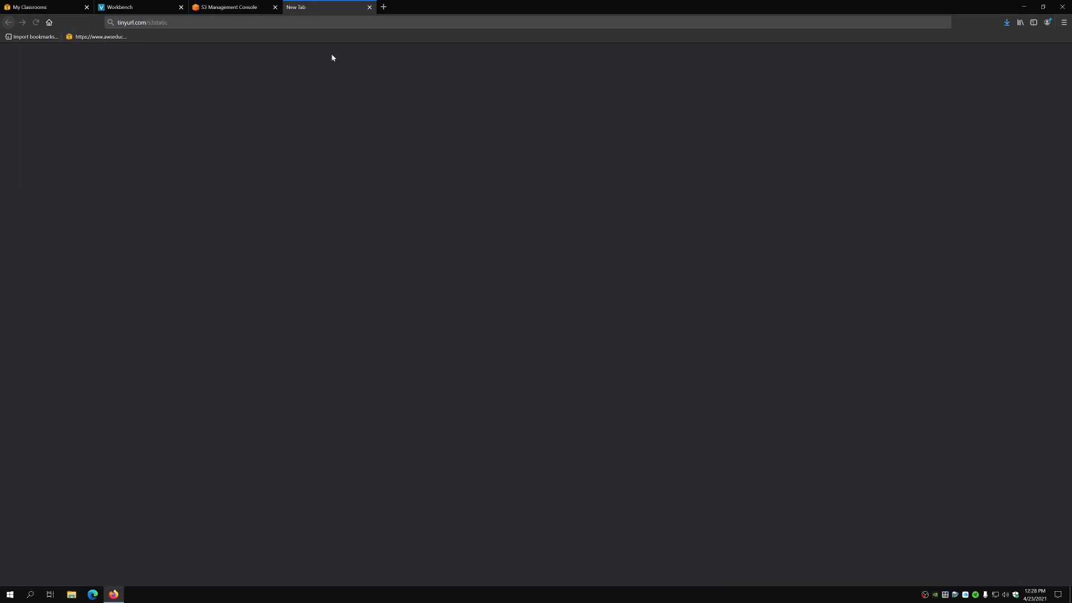
click(369, 8)
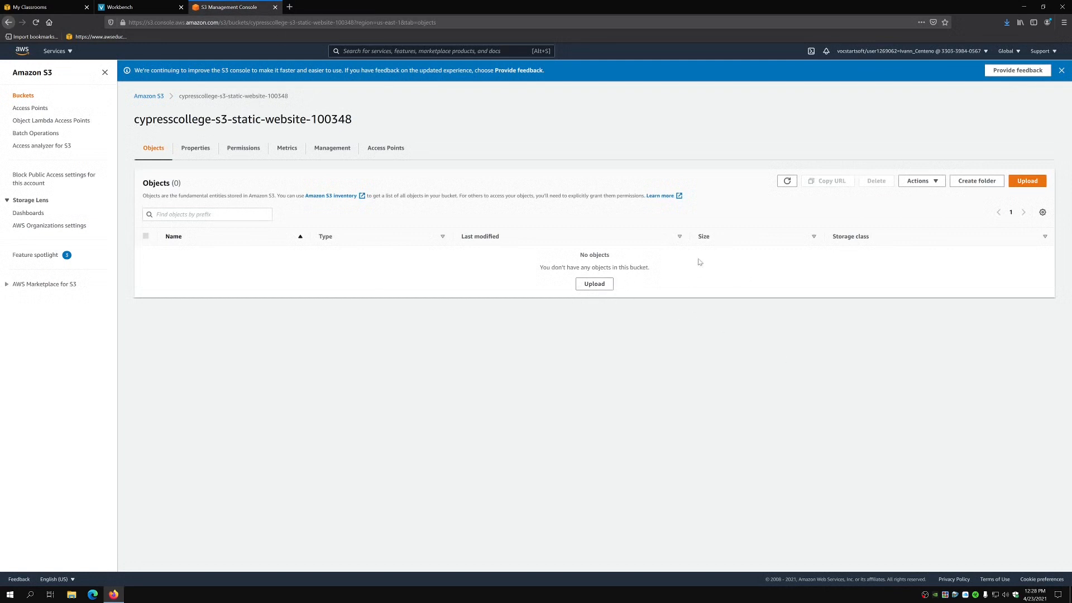
- Start an upload to the bucket and add index.html, bitbangers.png and the __MACOSX folder from the Downloads folder
click(1026, 181)
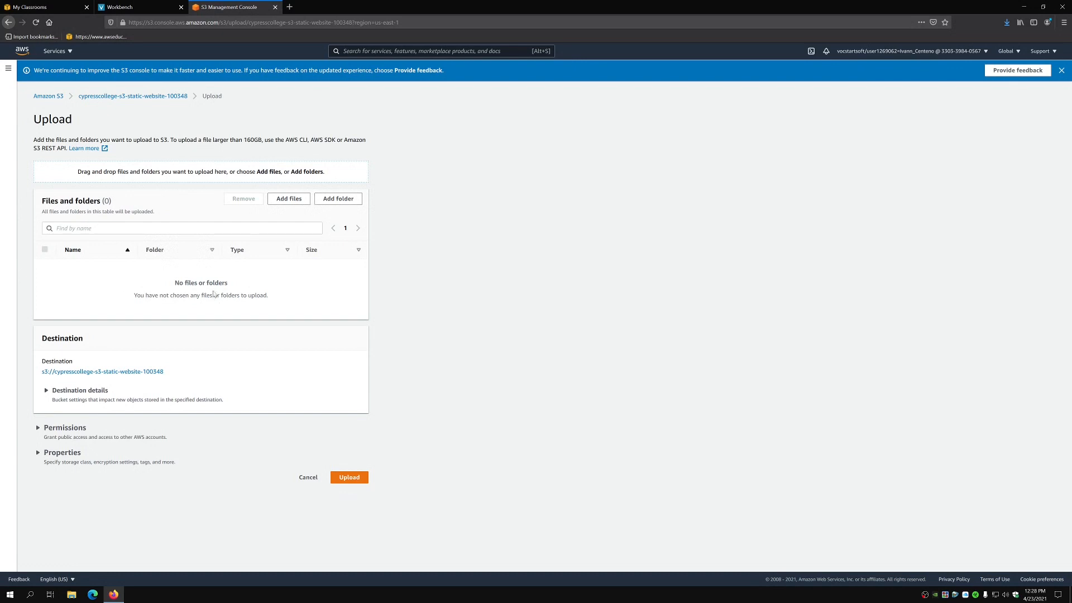
click(72, 594)
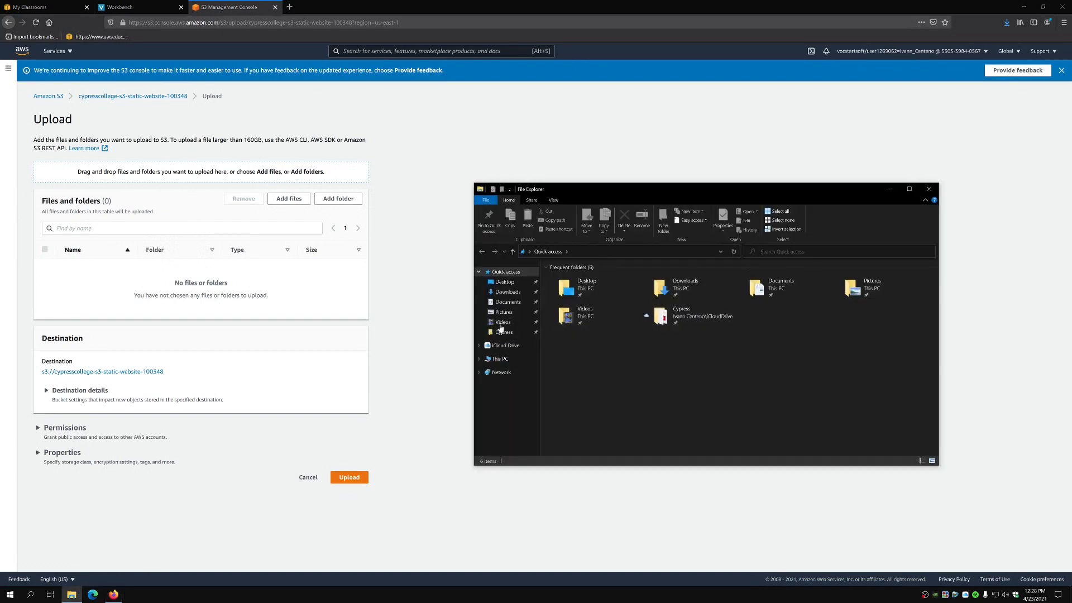
click(508, 292)
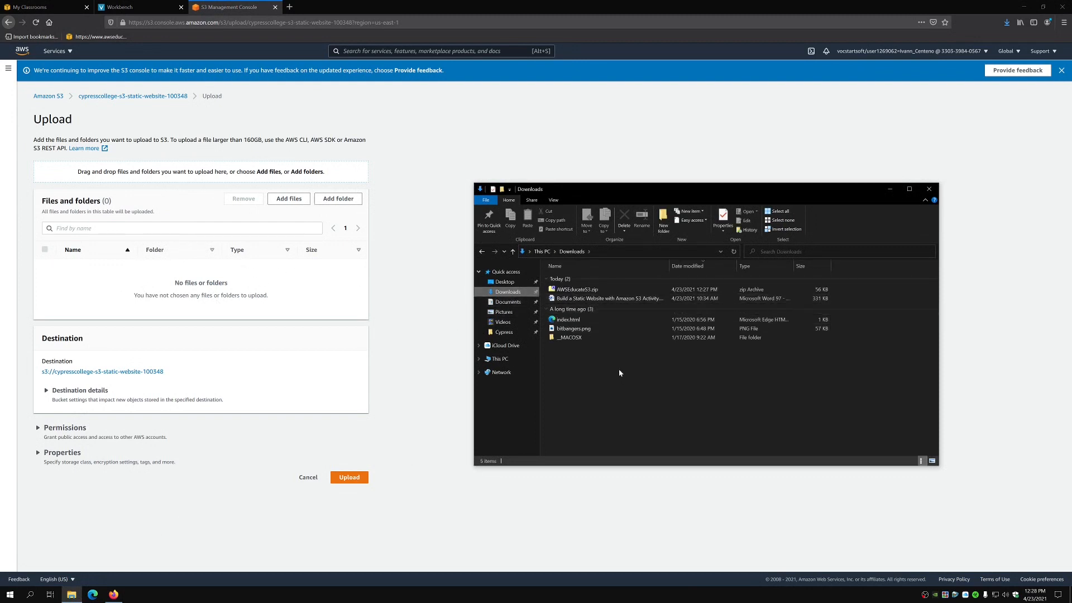
drag(588, 361, 575, 323)
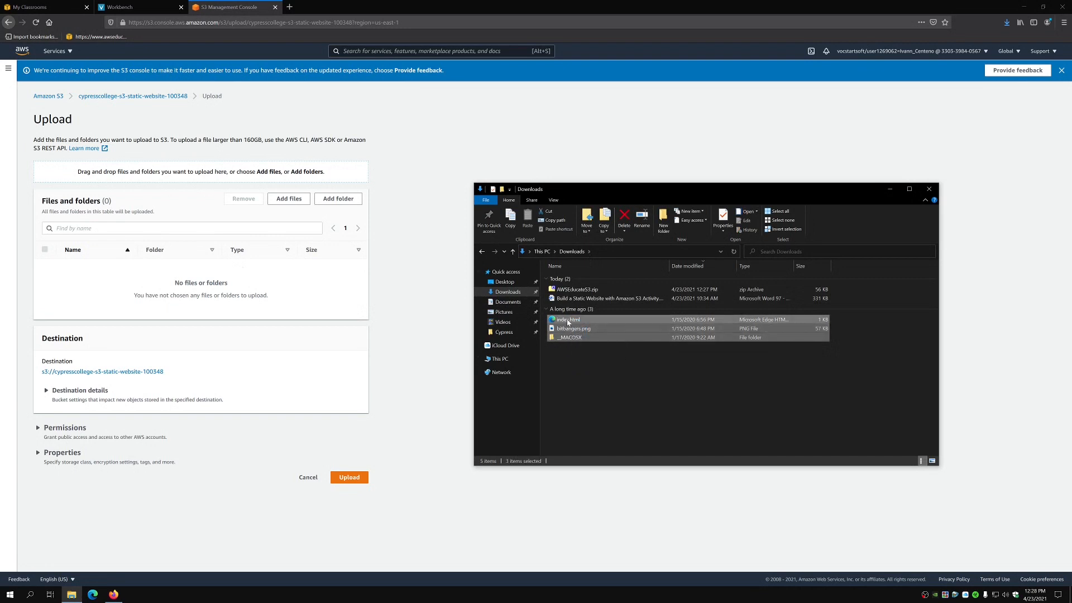
drag(568, 323, 315, 293)
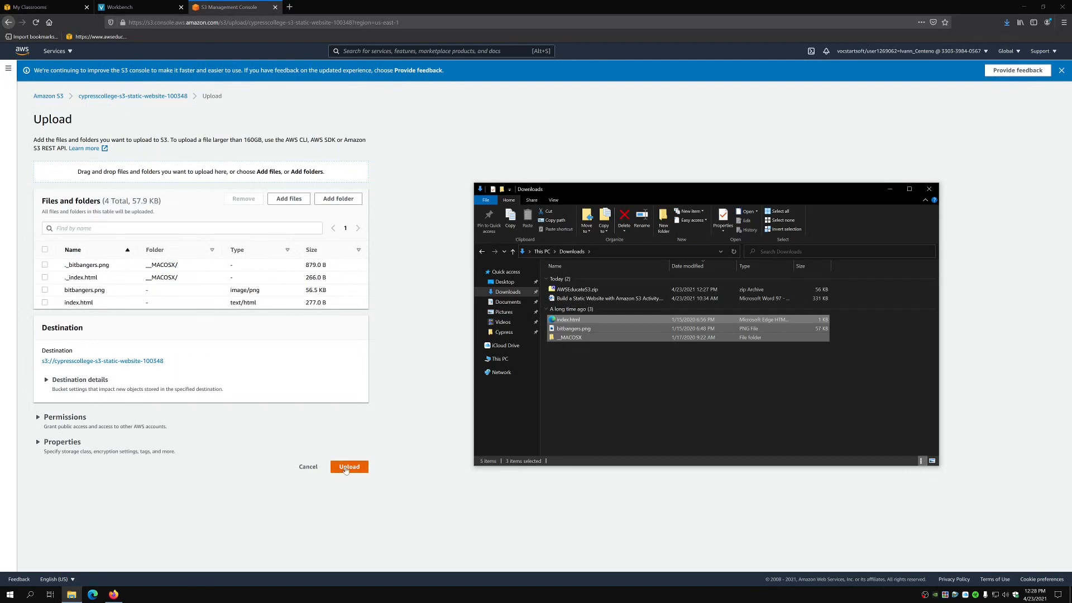
click(929, 190)
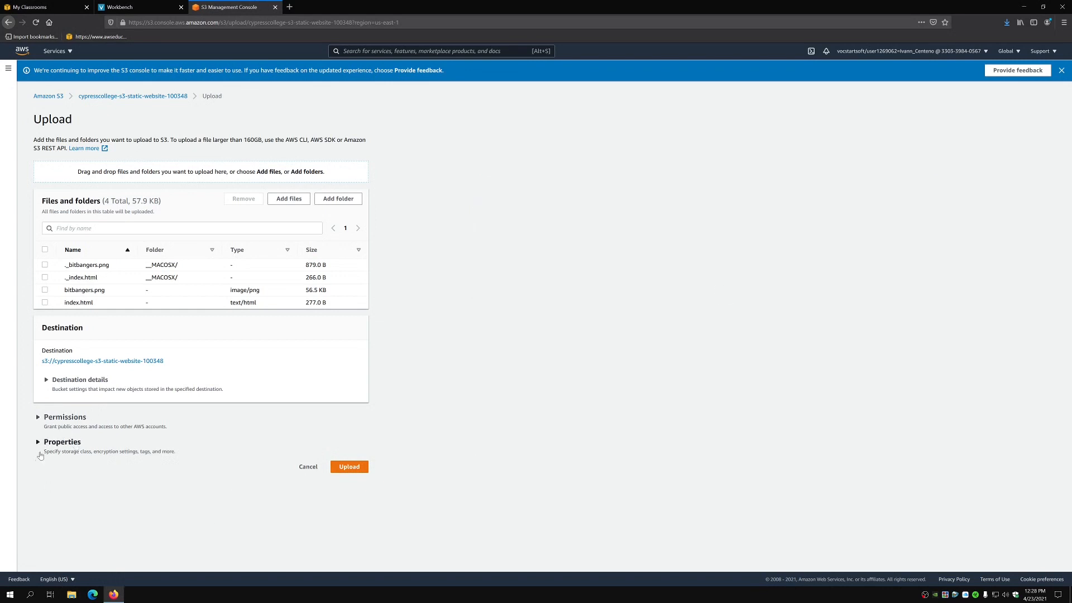
- Examine the upload's access control permissions and its properties, including storage class, server-side encryption, tags and metadata
click(58, 427)
scroll(52, 462, down, 3)
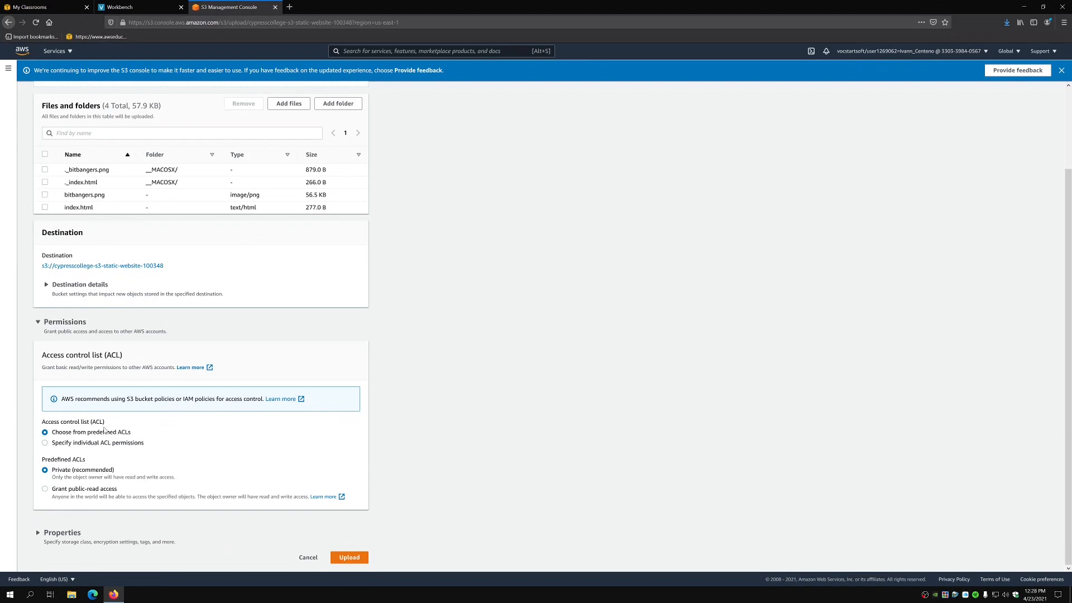
click(84, 324)
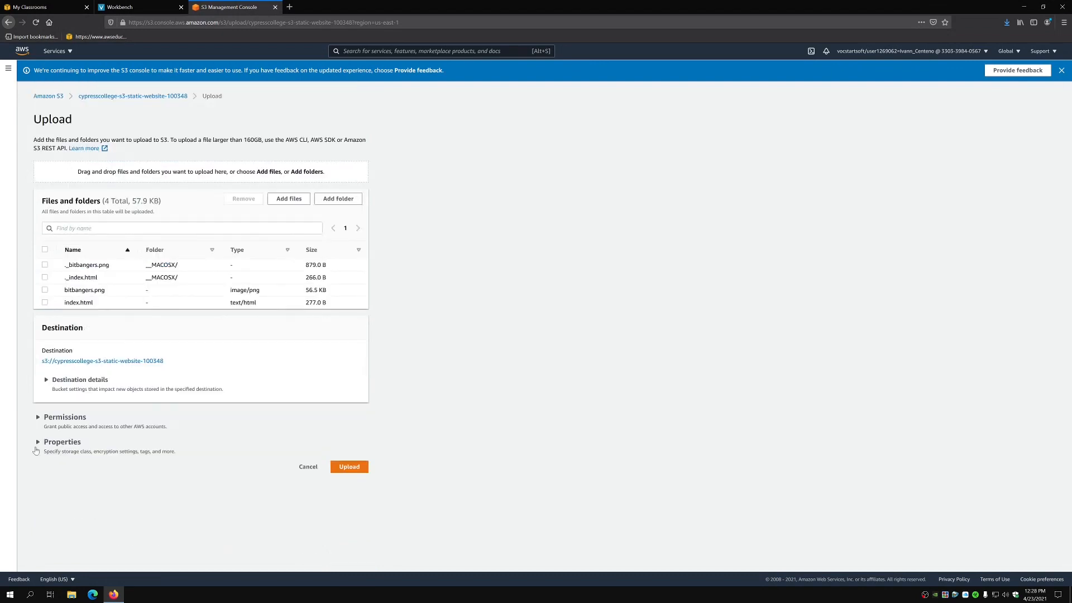
click(62, 441)
scroll(208, 331, down, 3)
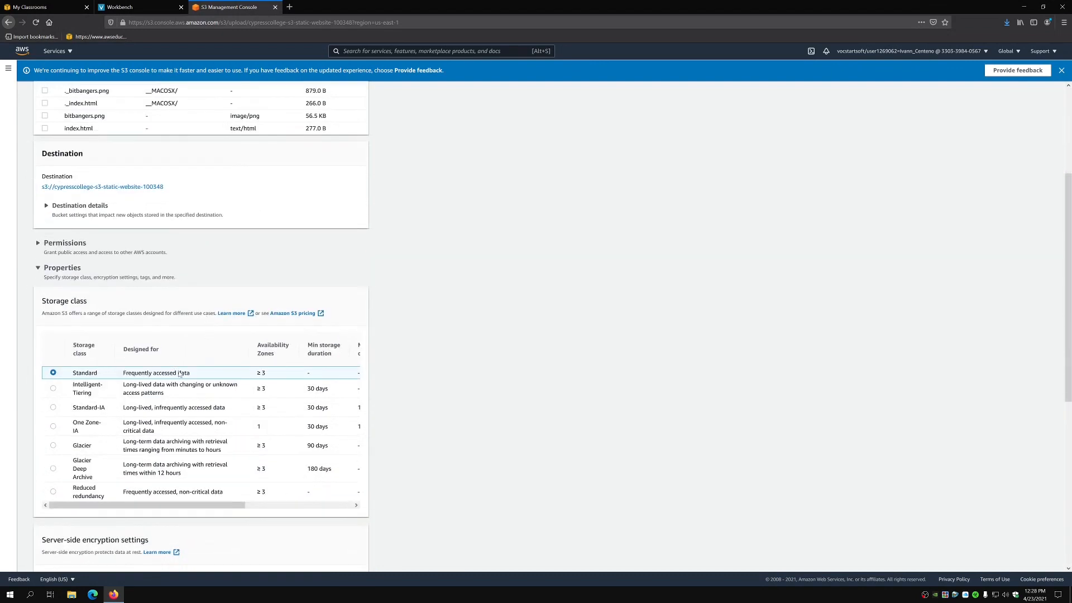
scroll(179, 371, down, 2)
scroll(295, 327, down, 1)
scroll(289, 330, up, 1)
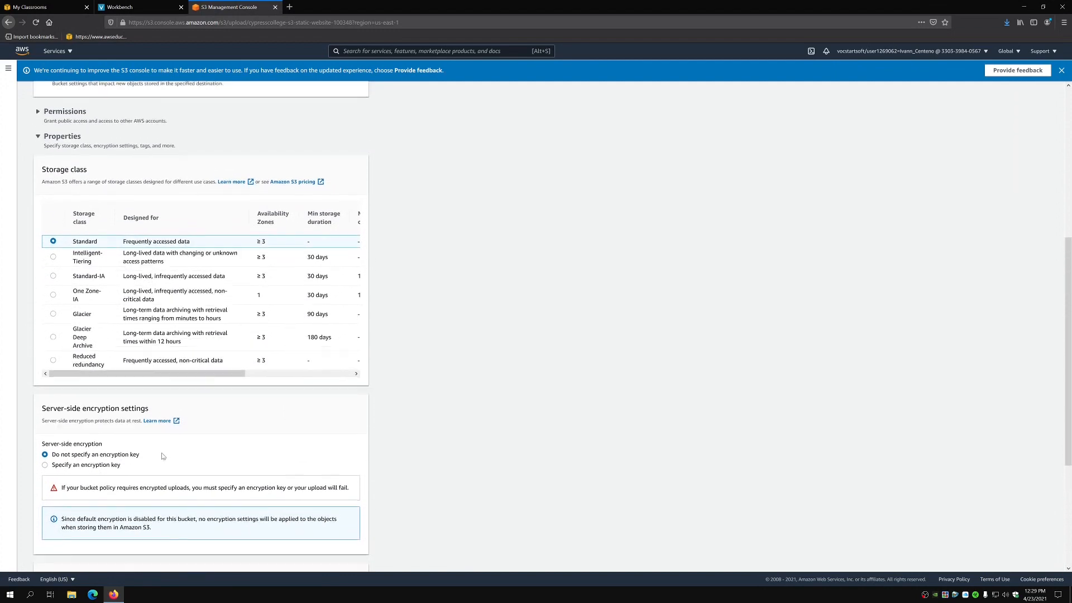
scroll(261, 409, down, 3)
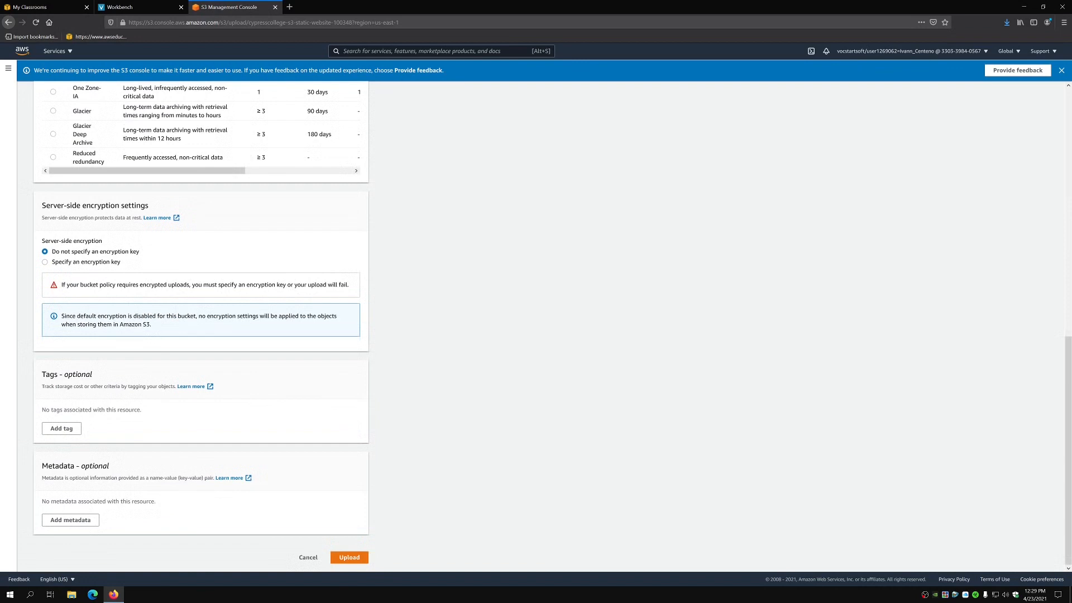
scroll(204, 431, up, 3)
scroll(233, 452, down, 2)
scroll(233, 452, up, 2)
scroll(256, 433, up, 2)
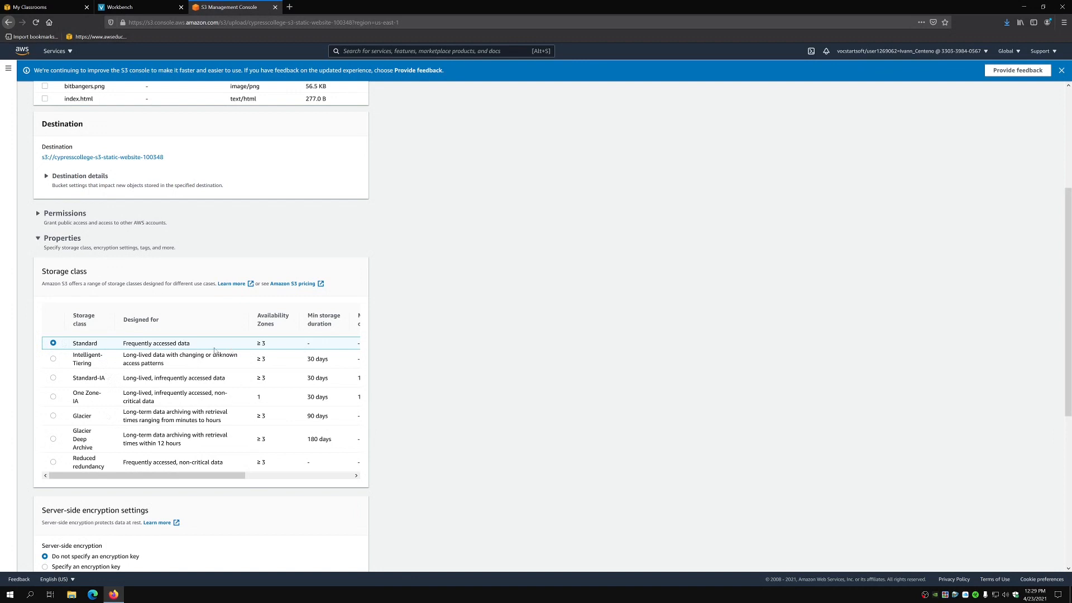
scroll(250, 318, up, 3)
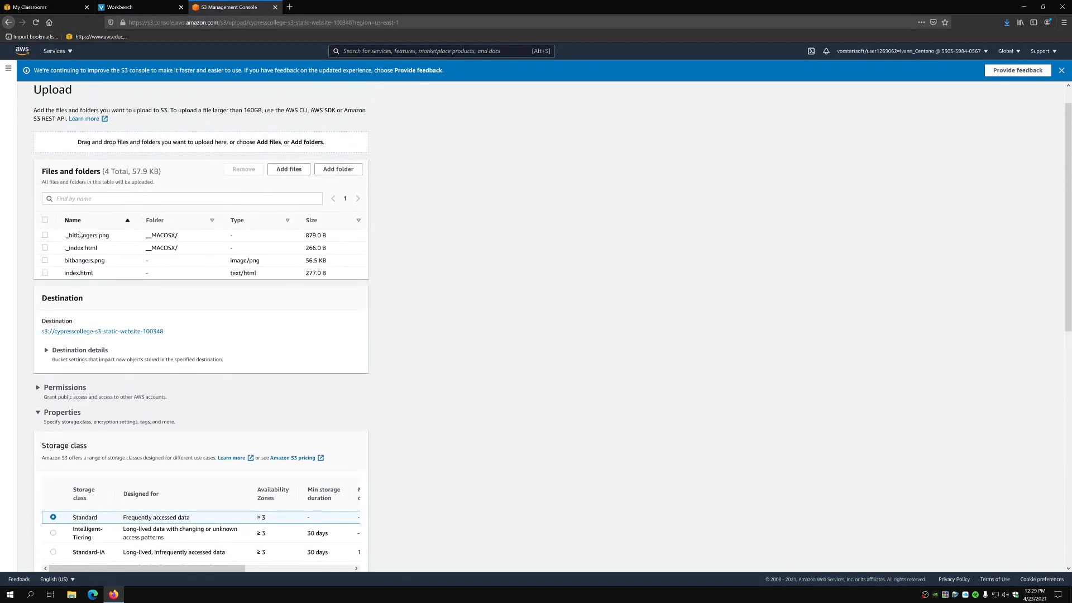
scroll(107, 215, down, 5)
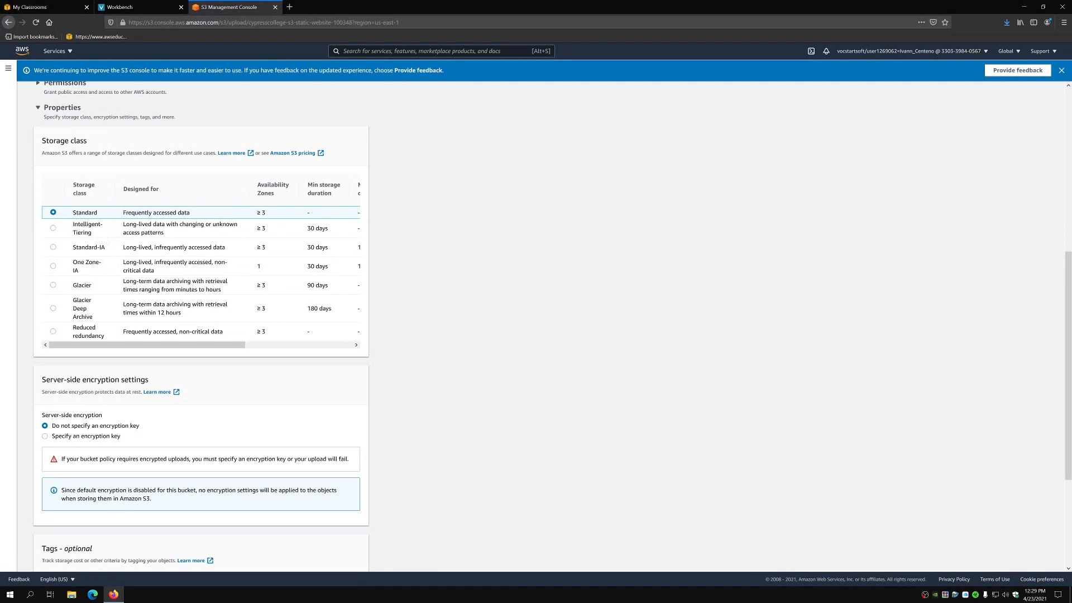
- Set the upload's storage class to Glacier and look over the remaining columns of the storage class table
drag(207, 351, 186, 364)
click(52, 285)
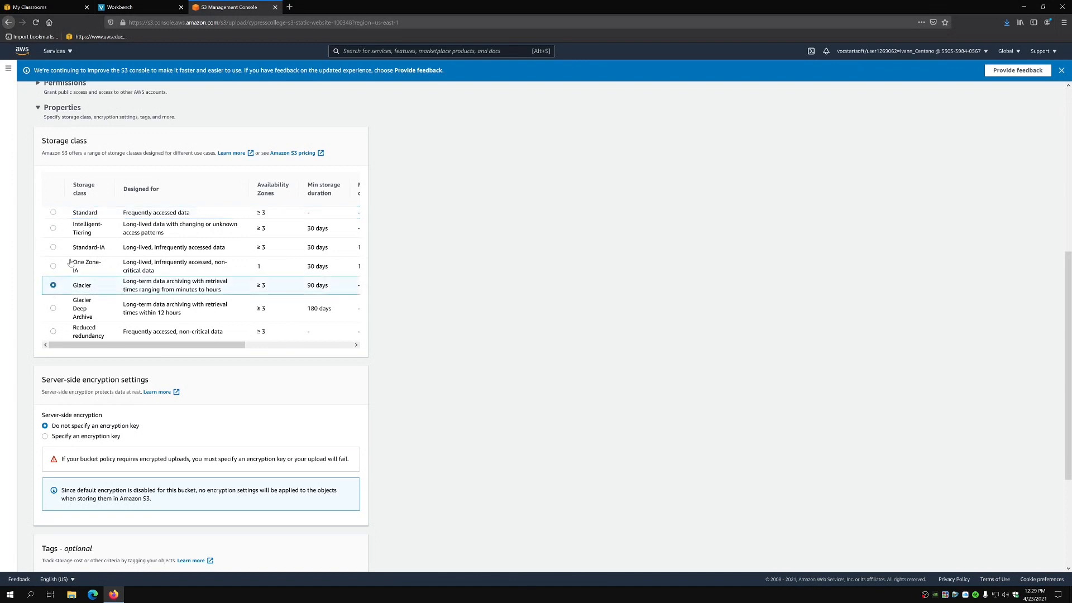
mouse_move(179, 346)
mouse_down()
mouse_move(300, 346)
mouse_move(184, 341)
mouse_up()
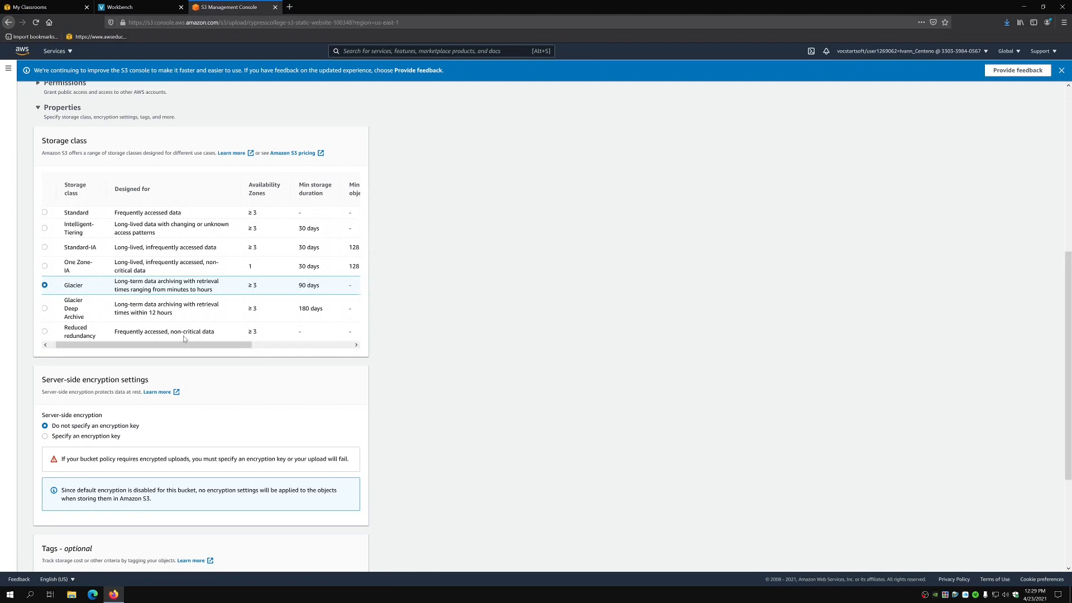
drag(199, 346, 313, 343)
scroll(307, 335, left, 5)
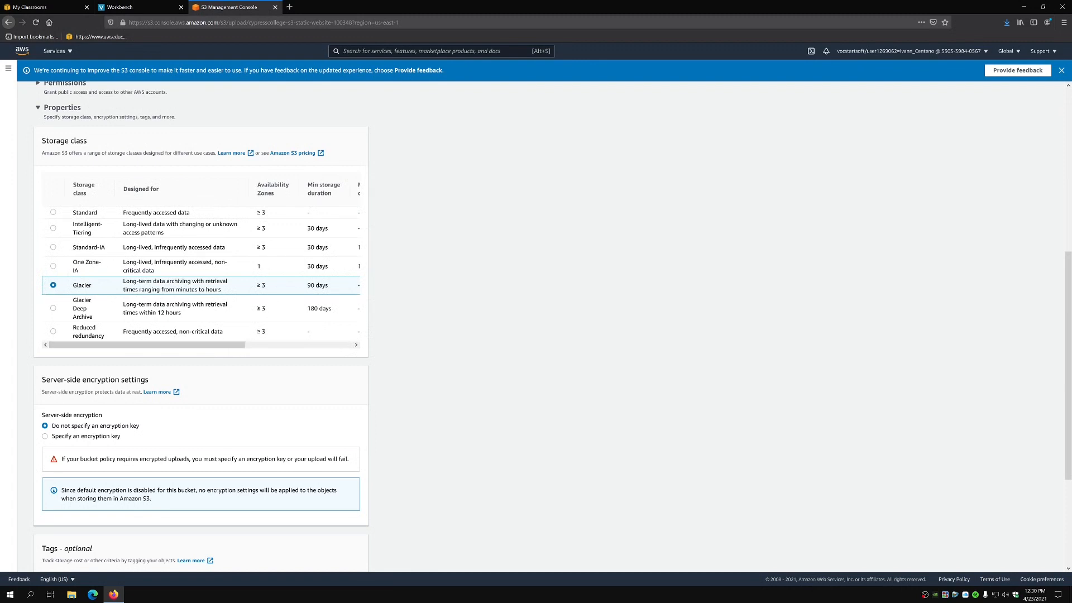
- Open the Amazon S3 pricing page in a new tab, examine the storage prices per storage class, and close the tab
right_click(303, 159)
click(324, 160)
click(315, 7)
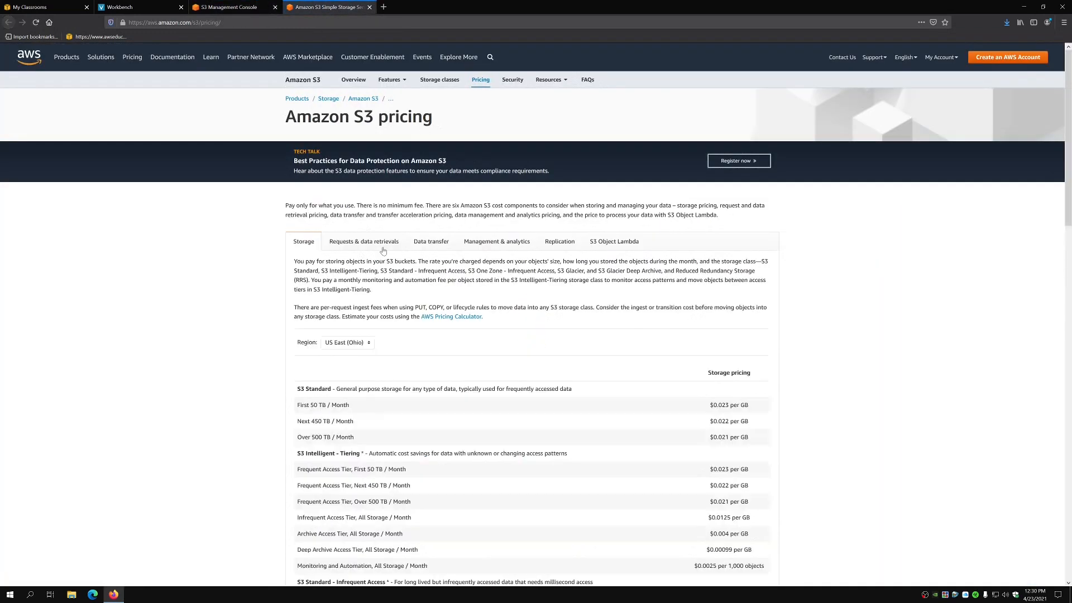
click(383, 249)
click(313, 244)
scroll(737, 251, down, 5)
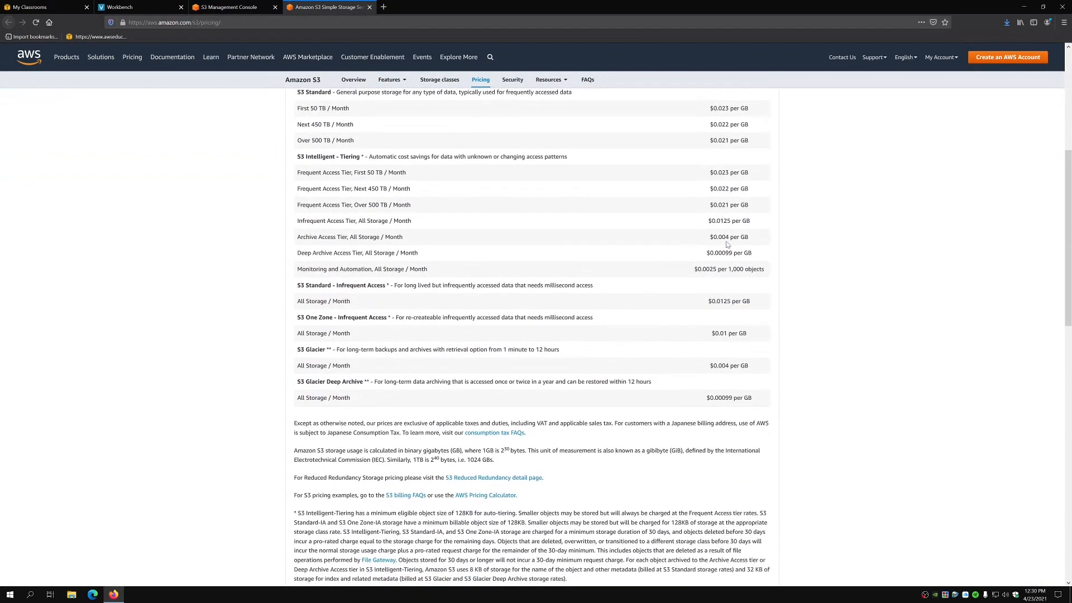
scroll(726, 249, up, 1)
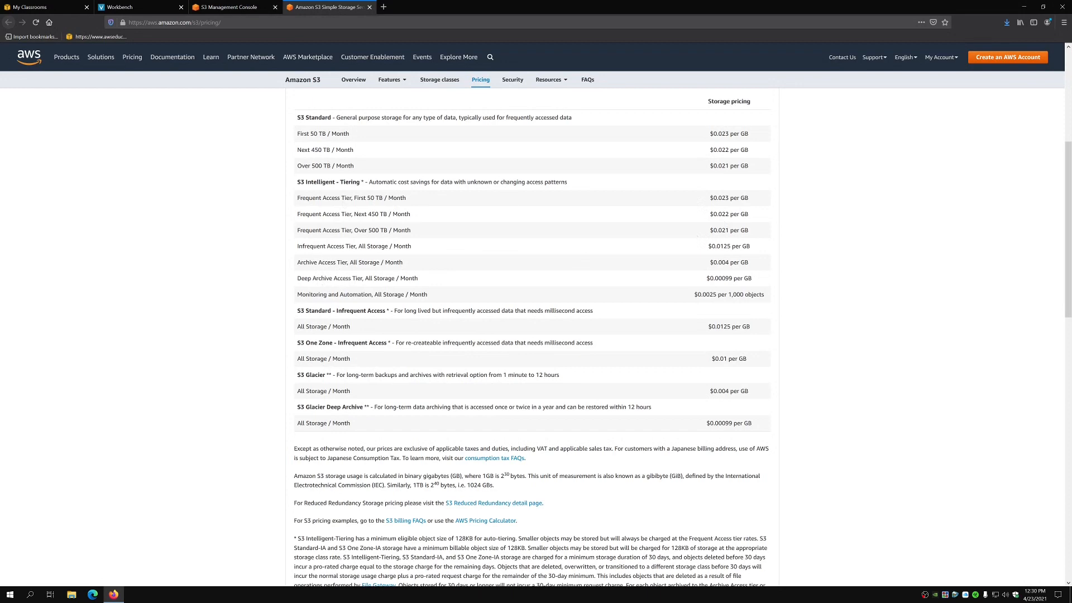
scroll(426, 215, up, 3)
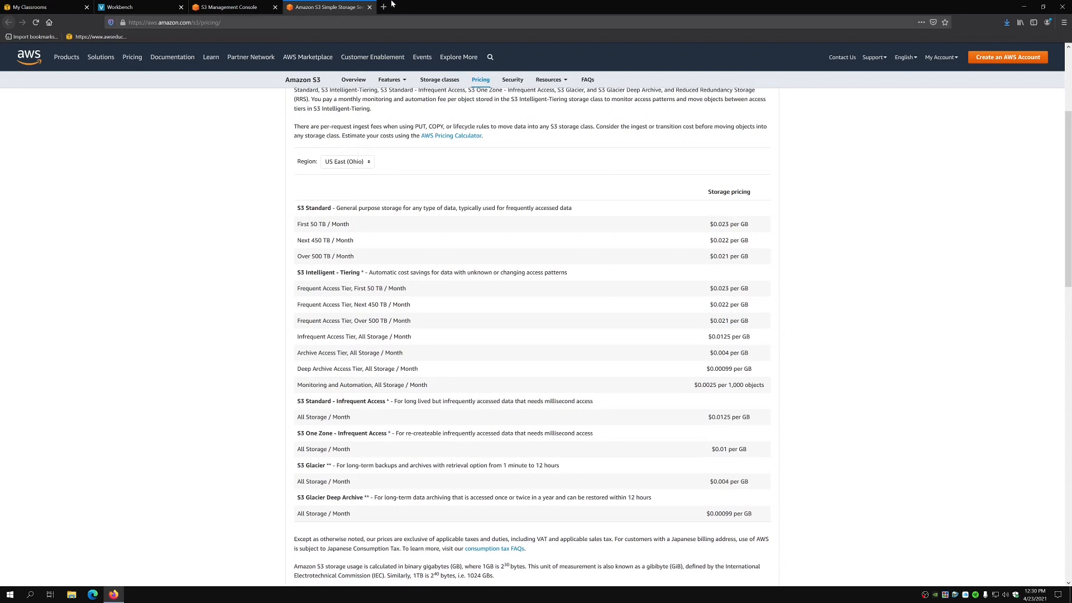
click(370, 6)
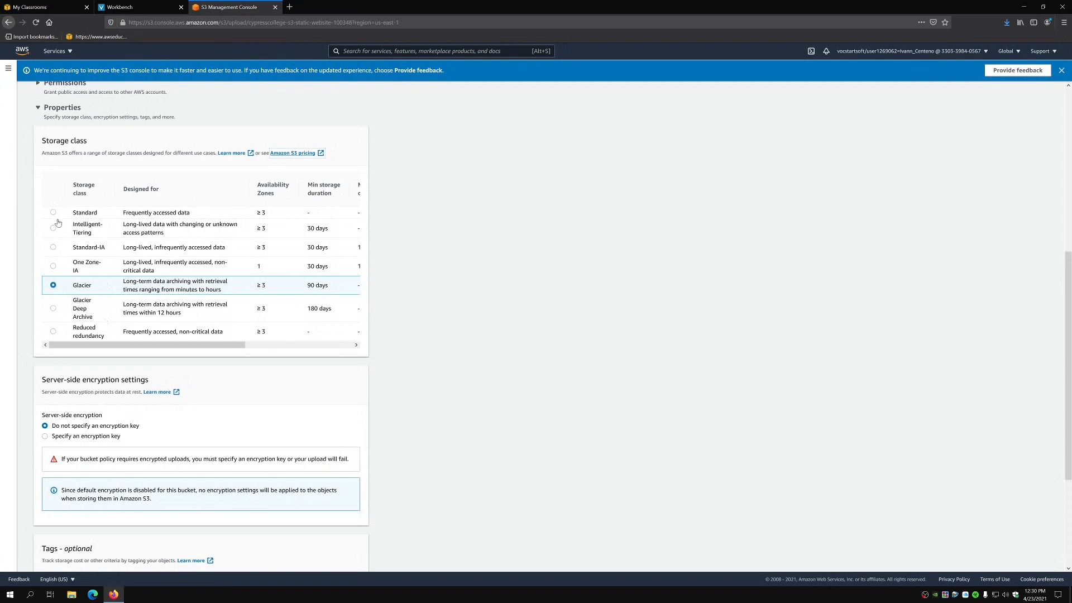
- Set the storage class to Standard and upload the website files to the bucket
scroll(61, 285, up, 3)
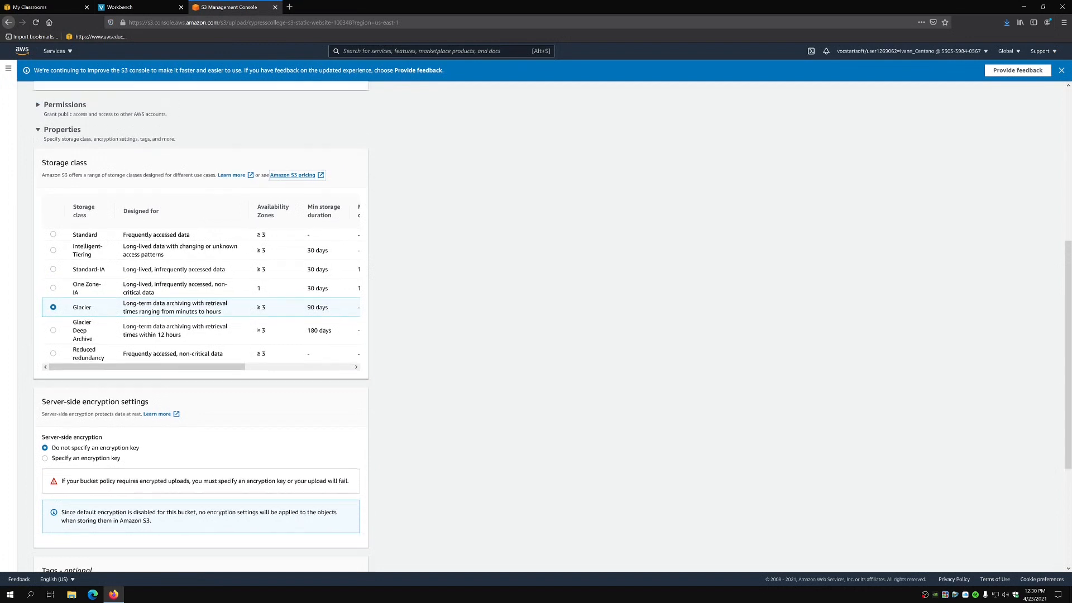
click(52, 300)
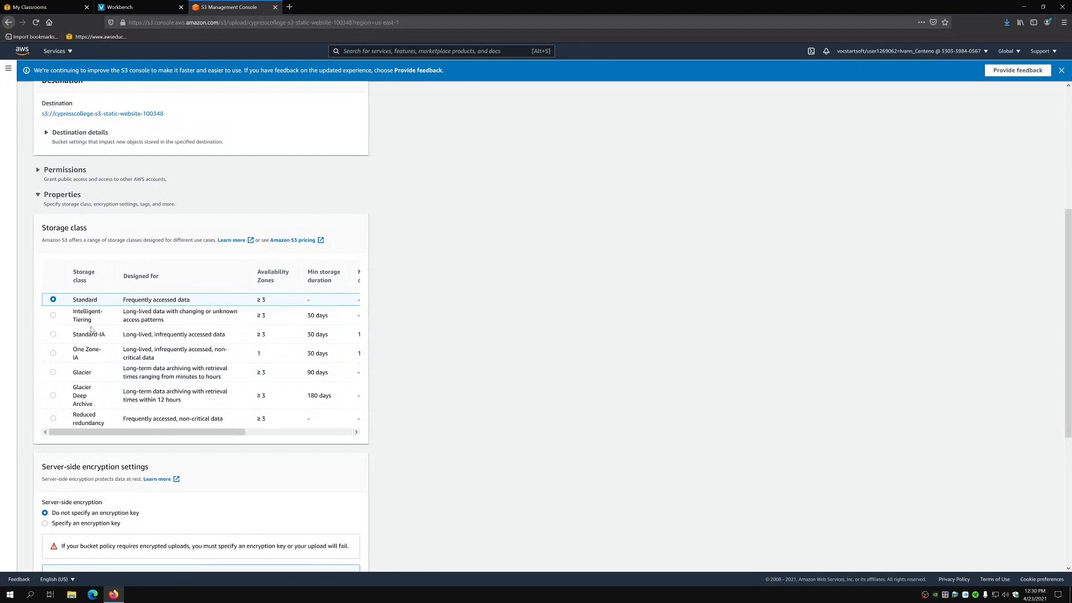
scroll(93, 330, down, 6)
scroll(173, 356, down, 3)
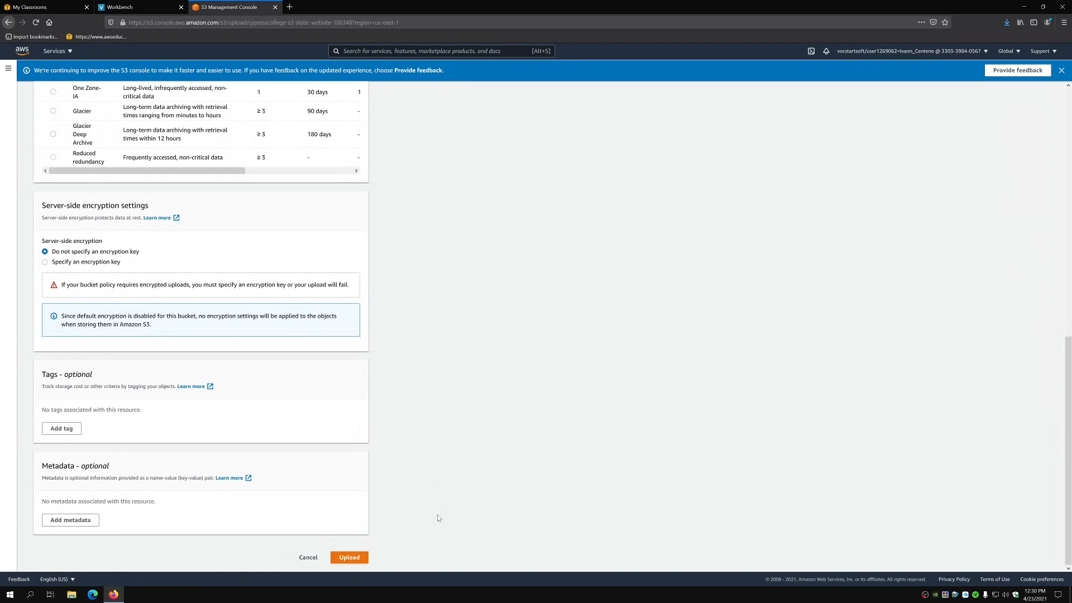
click(353, 558)
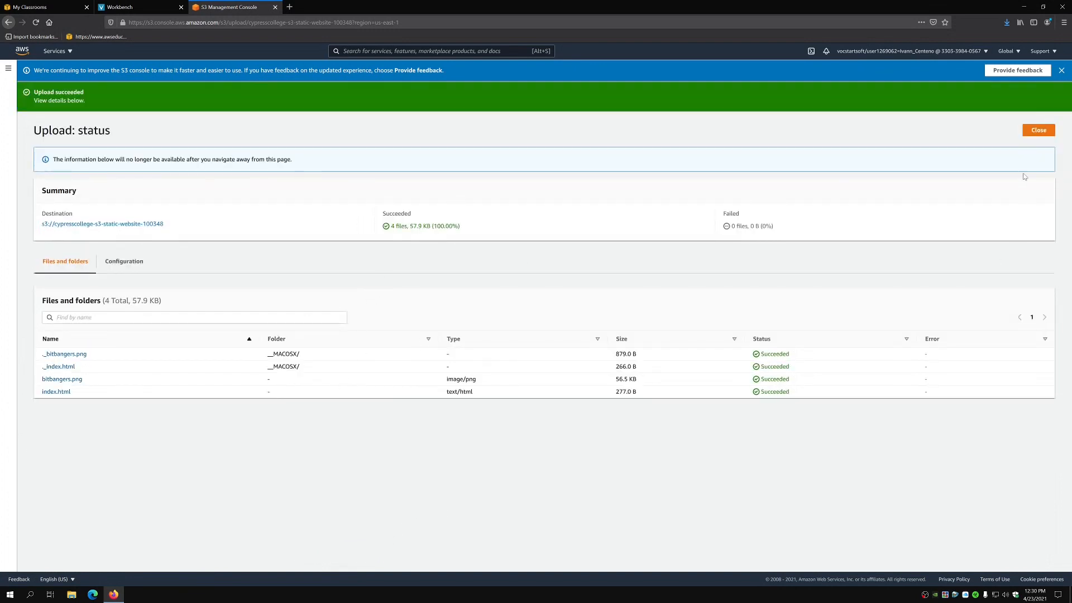
- Close the upload status and open the __MACOSX folder in the bucket's object list
click(1038, 130)
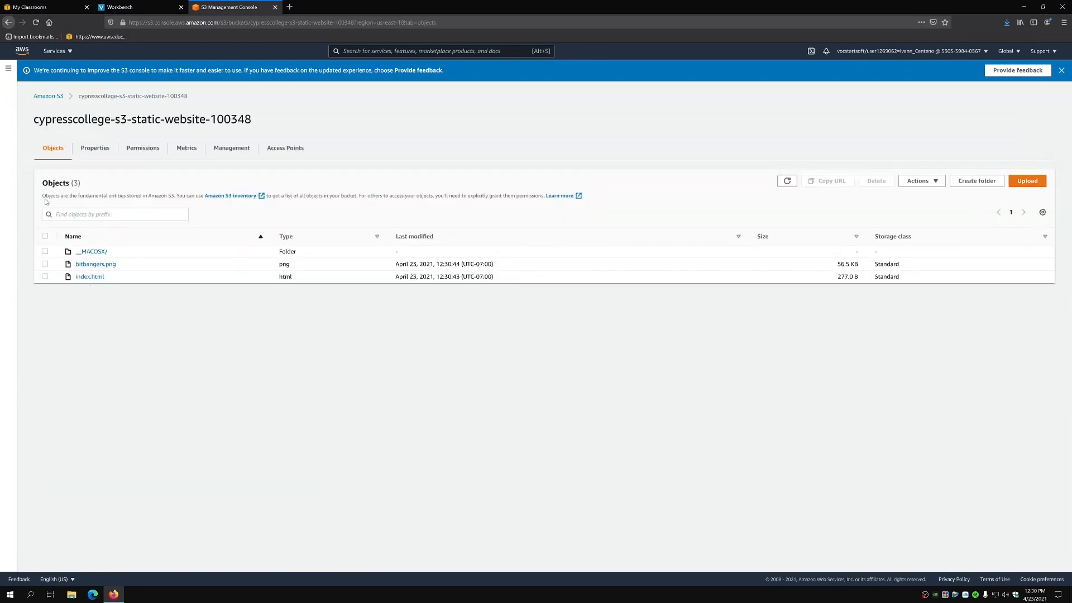
click(88, 253)
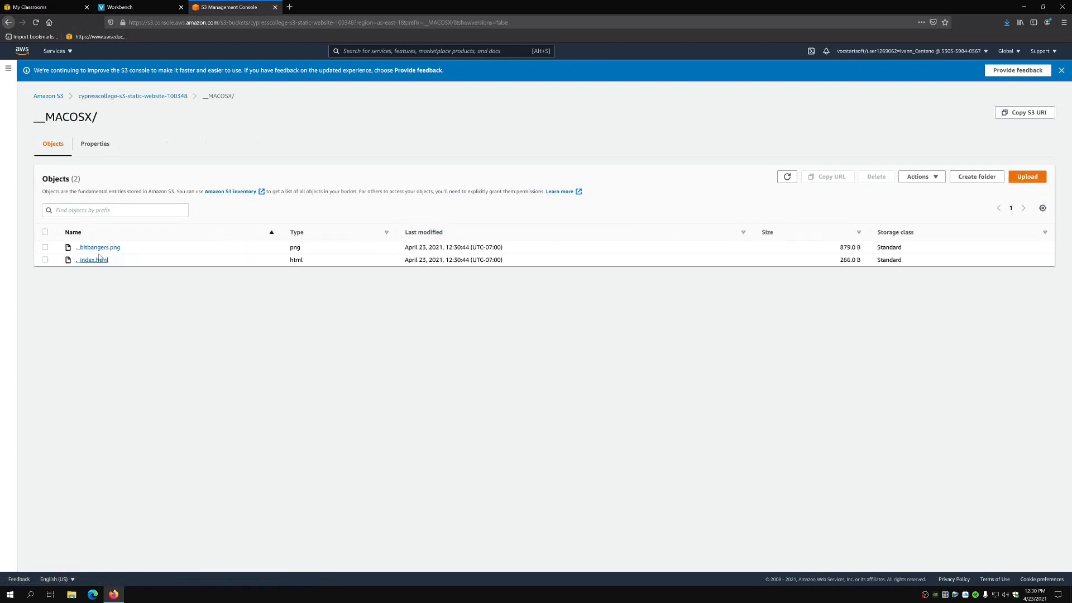
- Return to the static website bucket, review its permissions, and open the bucket policy for editing
click(100, 97)
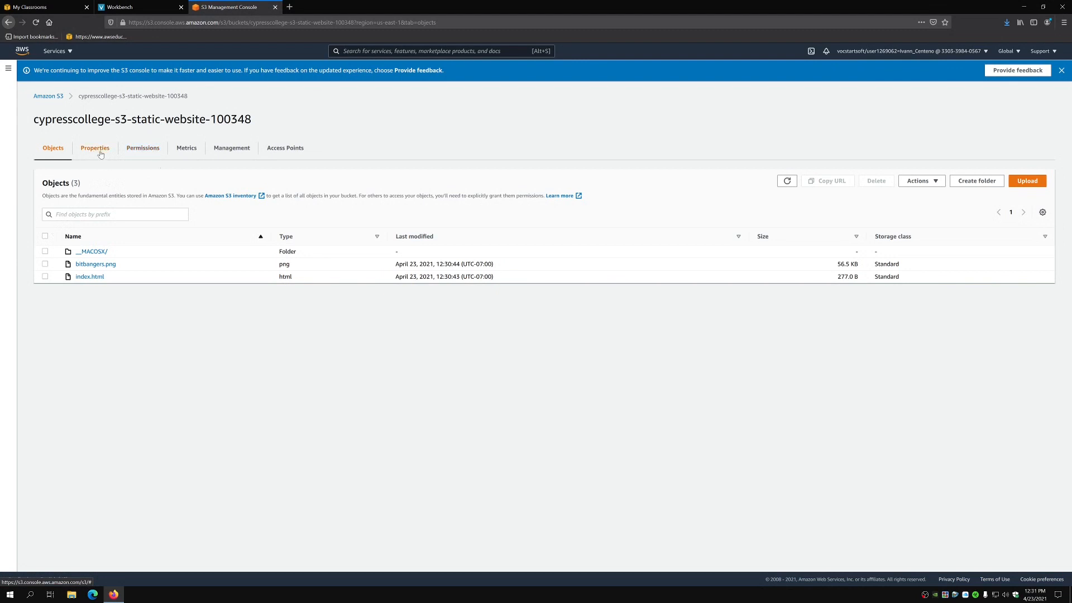
click(150, 156)
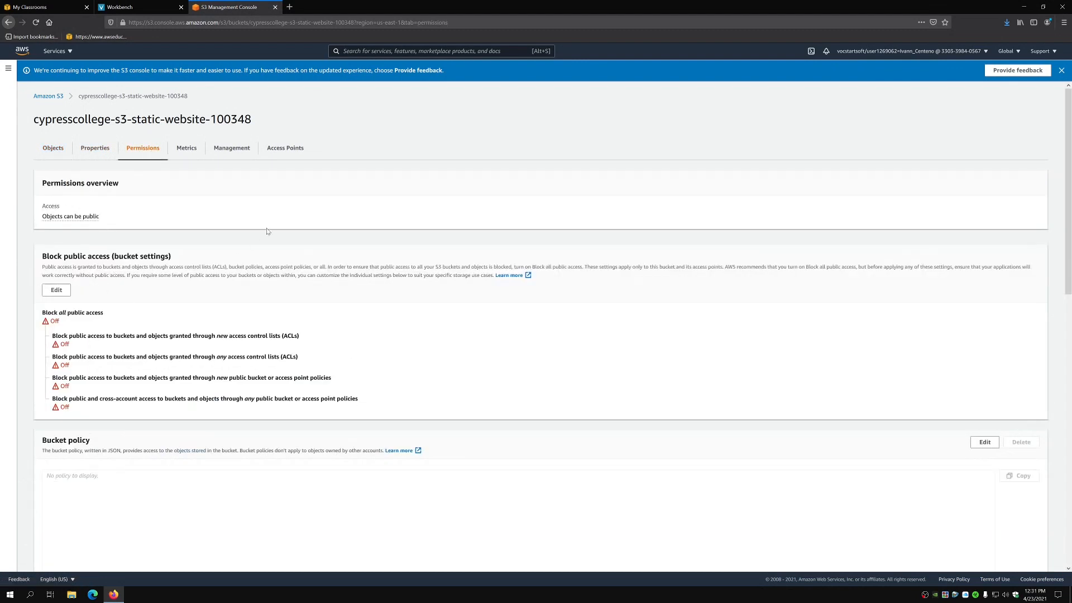
scroll(300, 218, down, 1)
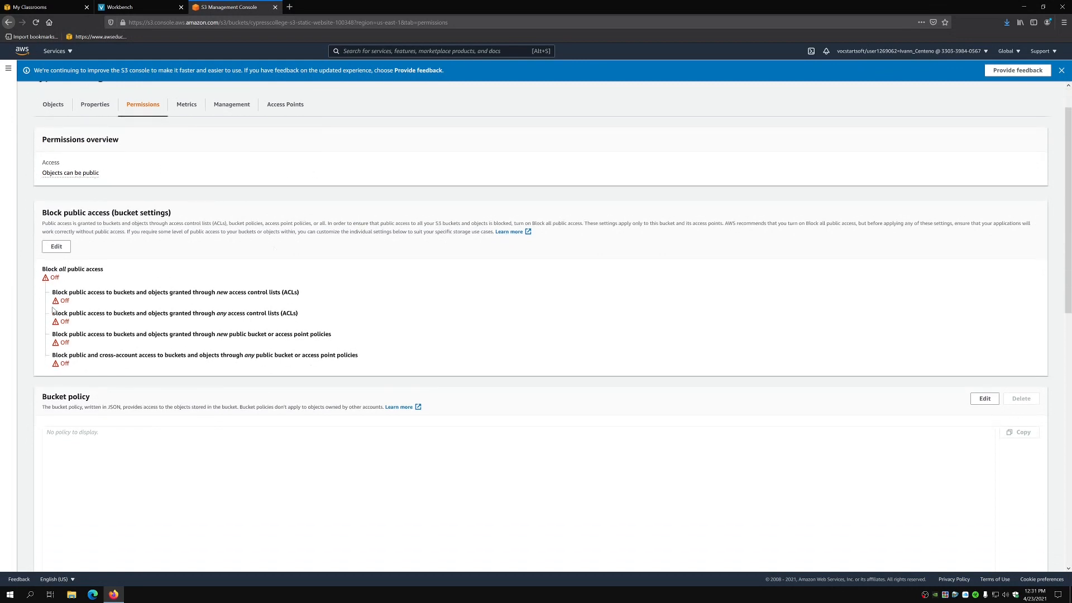
scroll(49, 315, down, 1)
scroll(159, 263, down, 3)
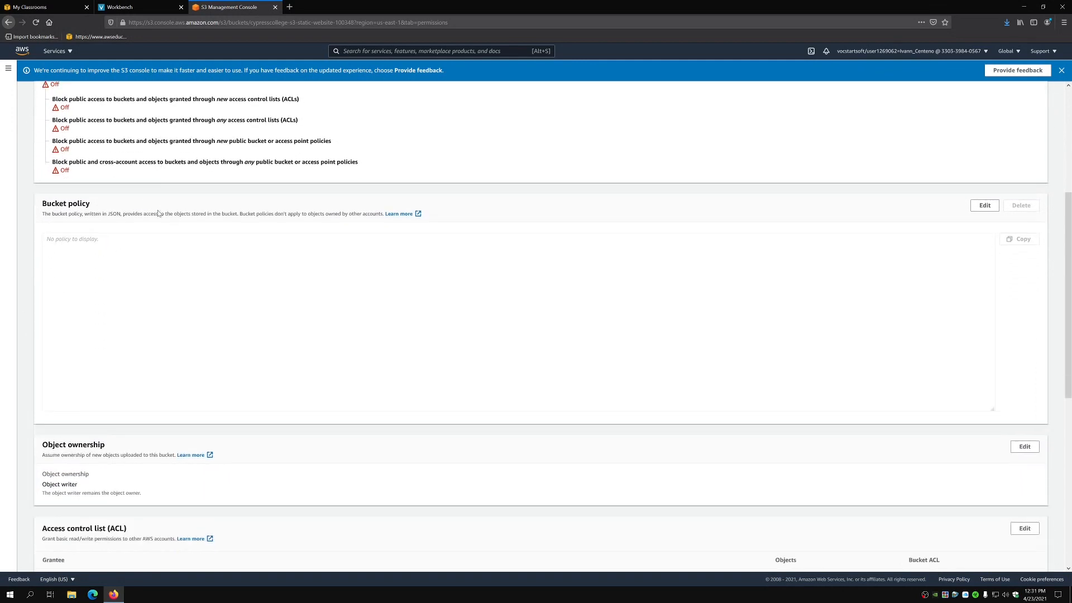
scroll(159, 213, down, 1)
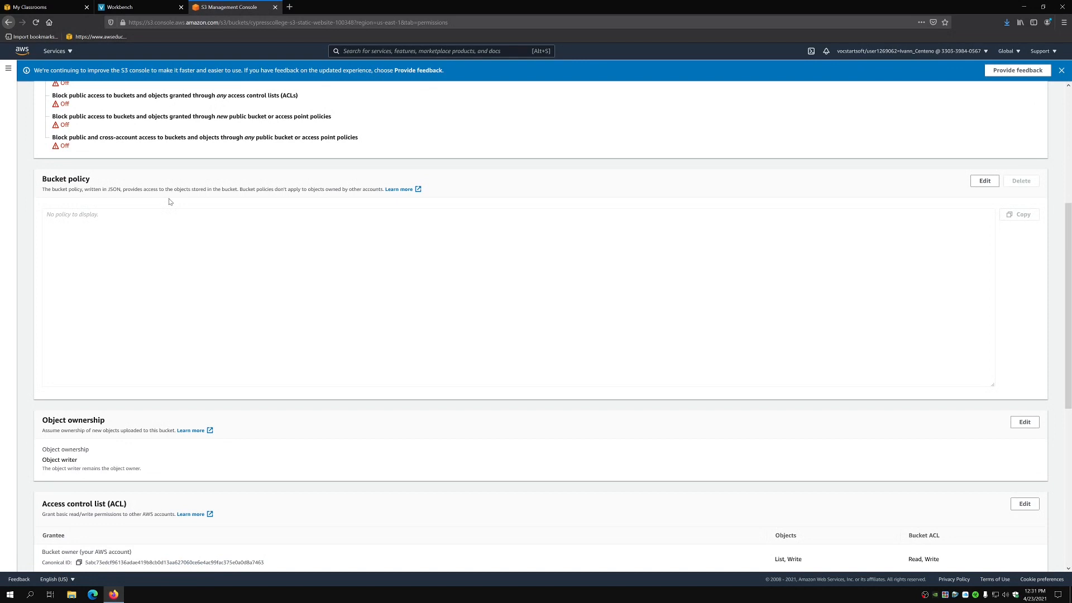
click(222, 215)
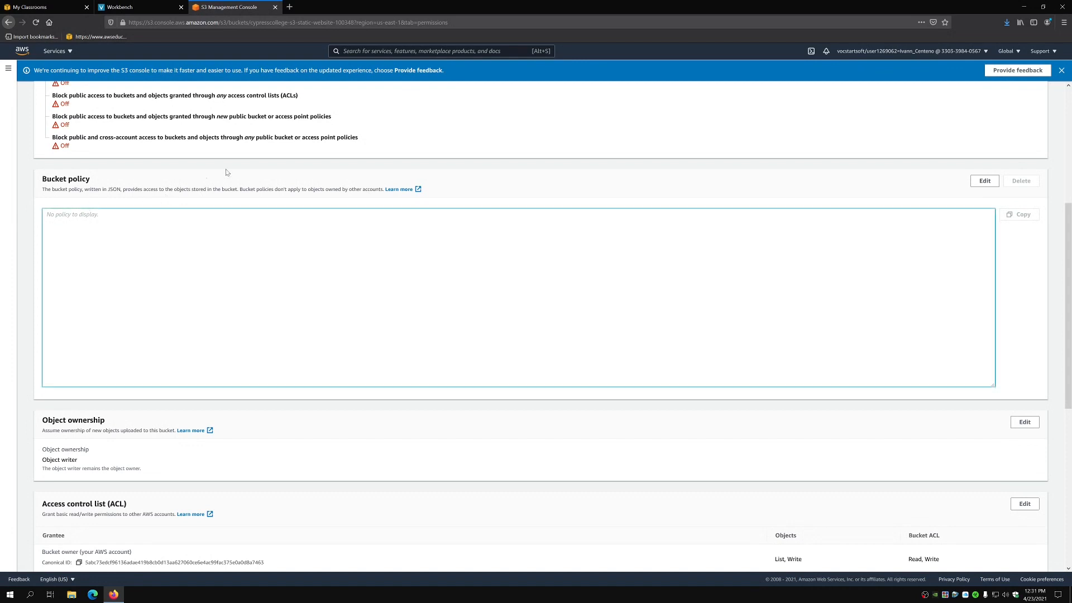
click(986, 185)
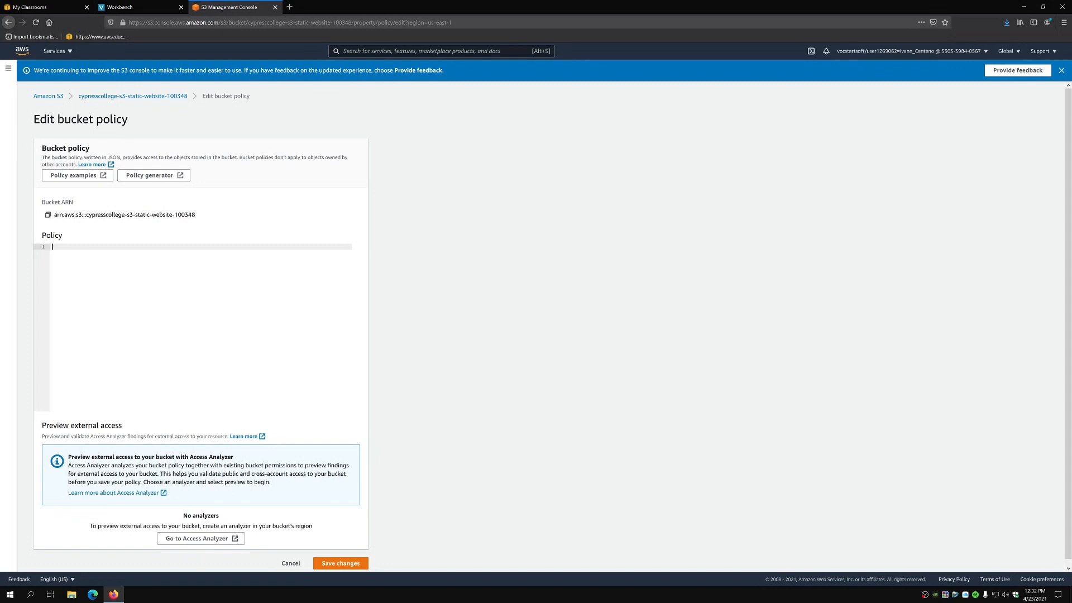
- Open the AWS Policy Generator, choose S3 Bucket Policy as the policy type, and set the principal to *
click(160, 184)
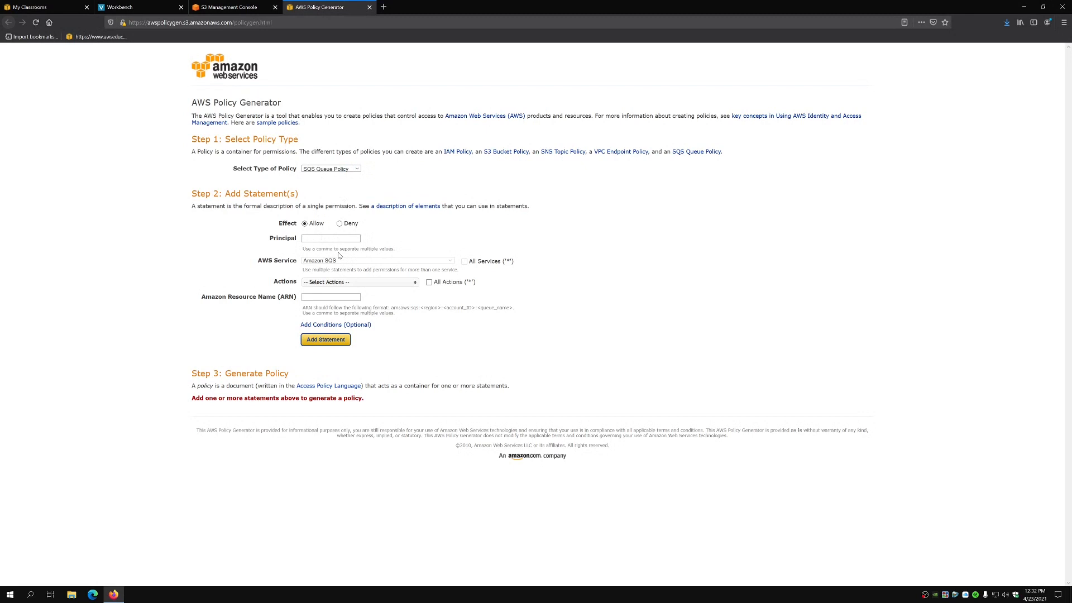
click(314, 168)
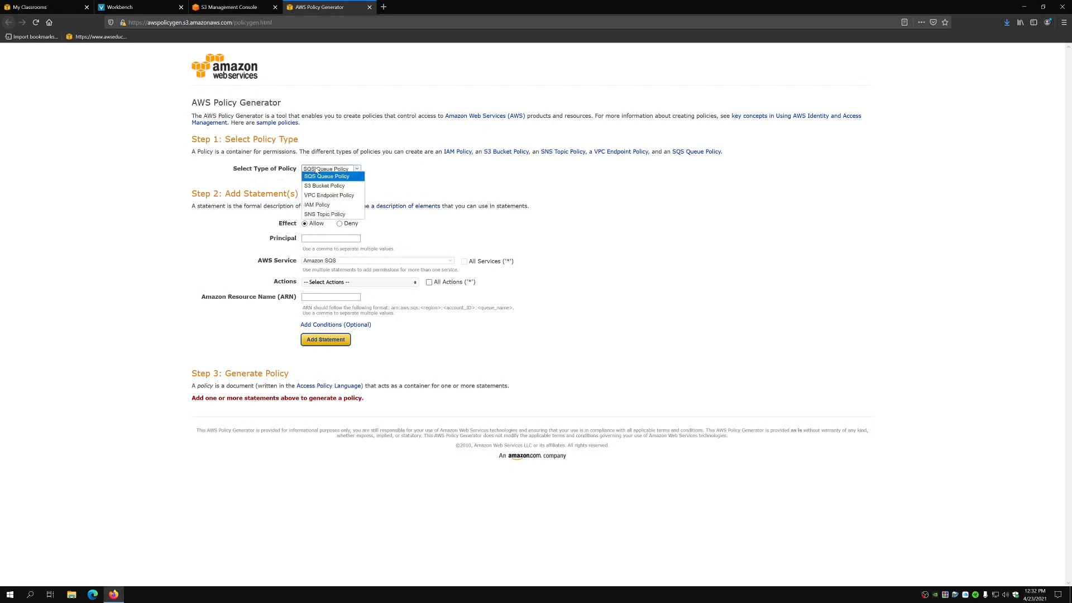
click(330, 189)
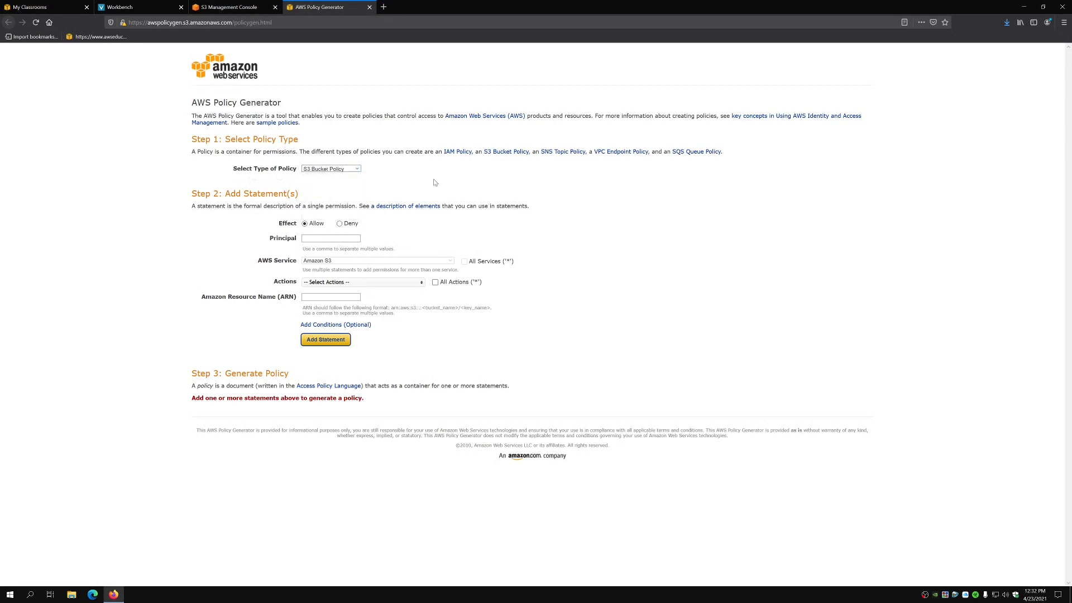
click(329, 238)
click(324, 238)
click(324, 239)
text(*)
key(Return)
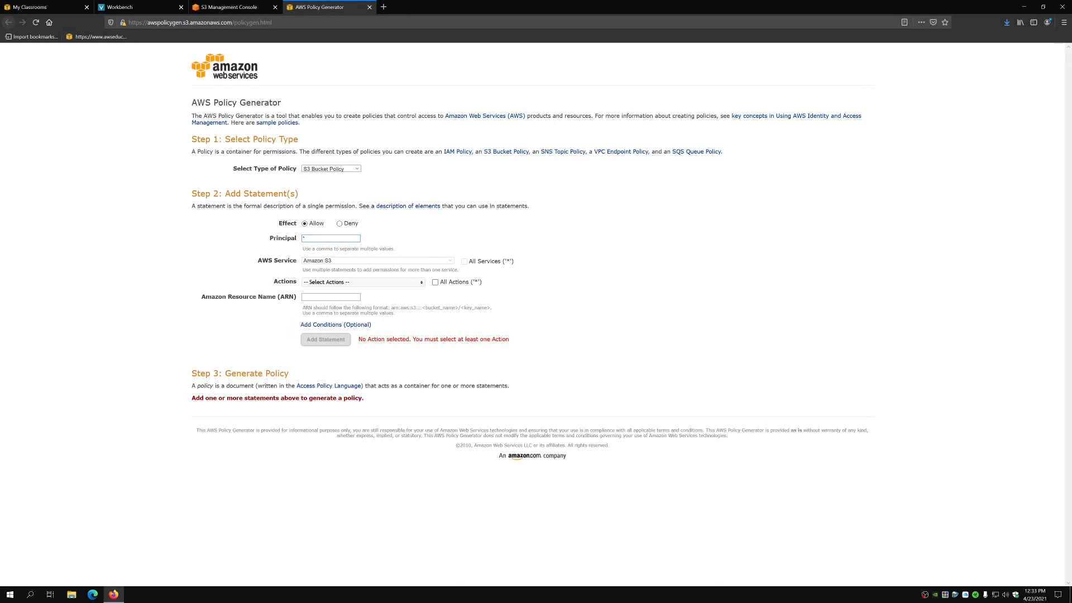
- Select GetObject as the allowed action for the policy statement
click(237, 282)
click(415, 286)
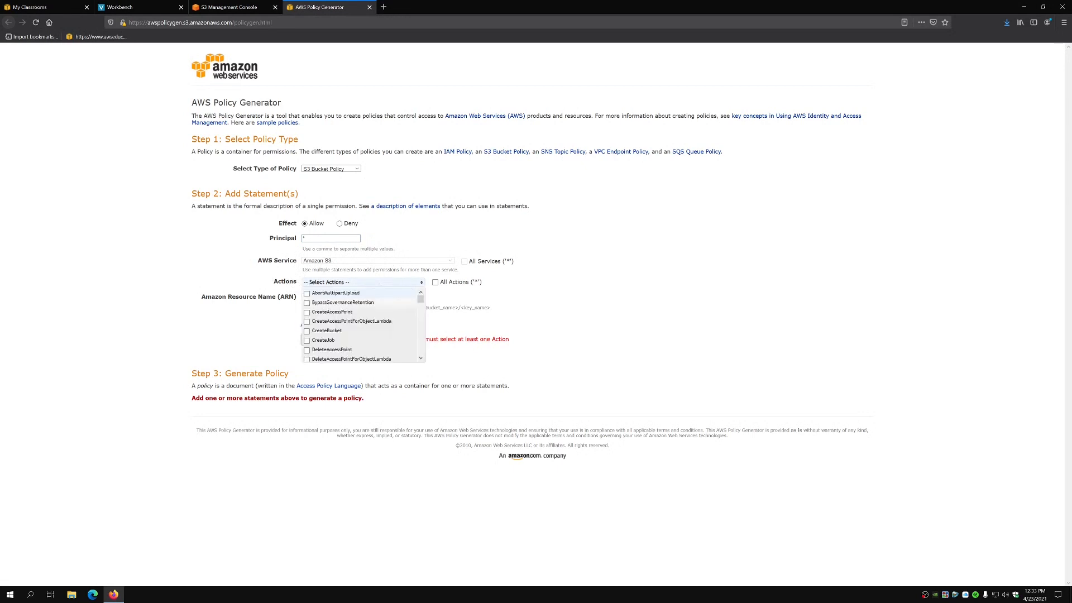
scroll(397, 309, down, 8)
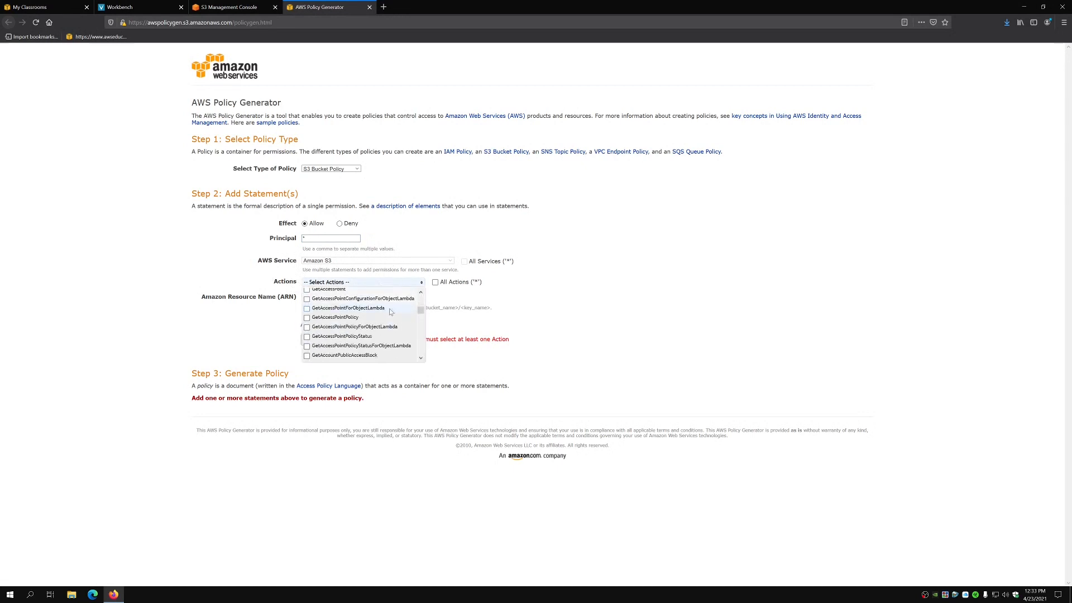
scroll(394, 314, down, 5)
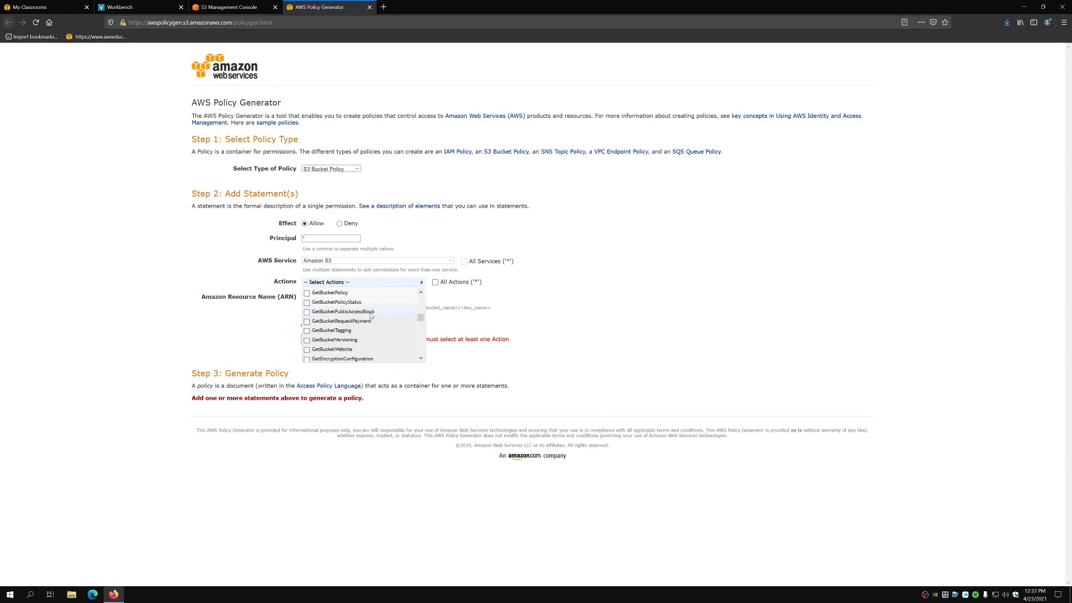
scroll(365, 322, down, 4)
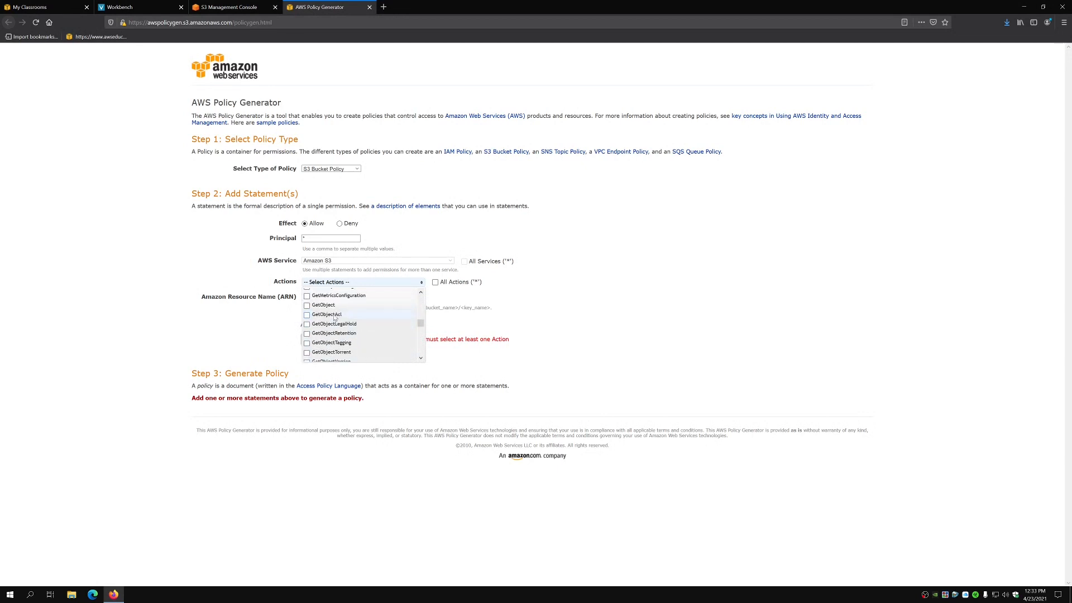
click(319, 306)
click(519, 299)
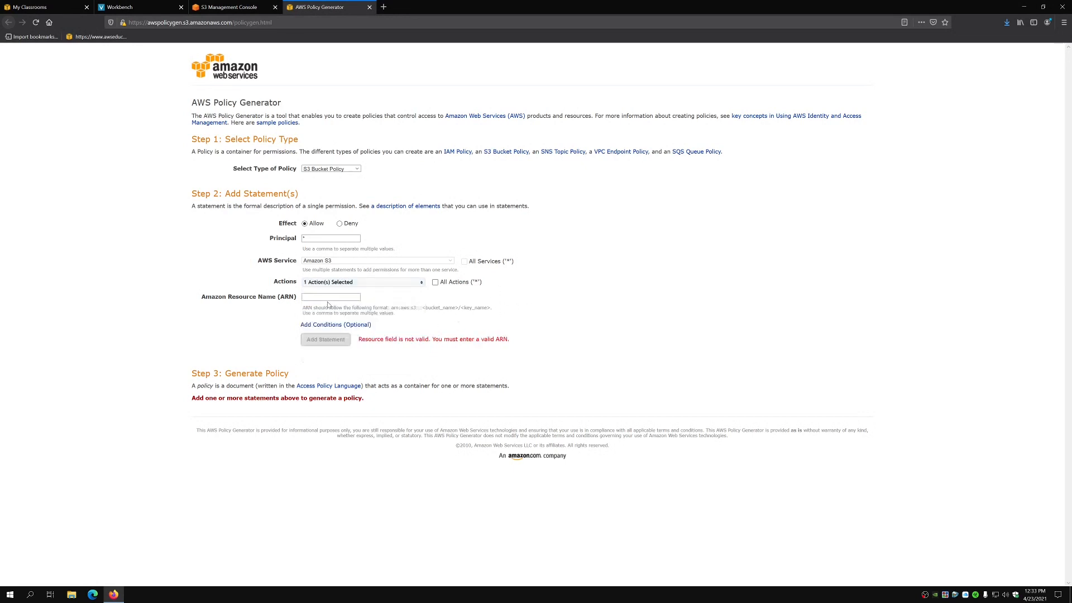
- Copy the bucket ARN from the bucket policy page, enter it followed by /* as the statement's resource, and add the statement
click(305, 297)
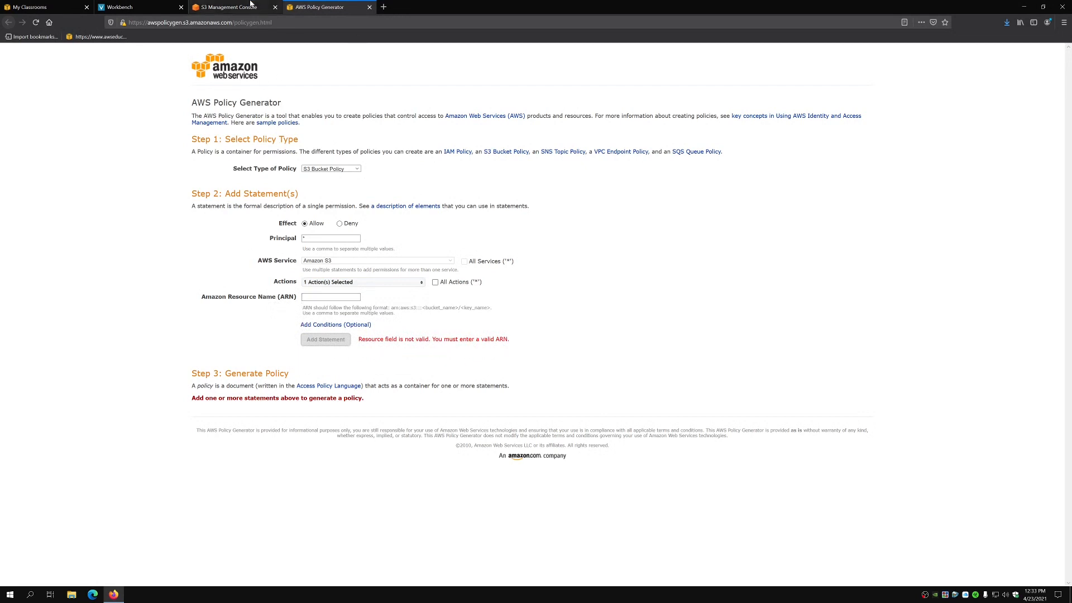
click(253, 4)
click(130, 10)
click(241, 10)
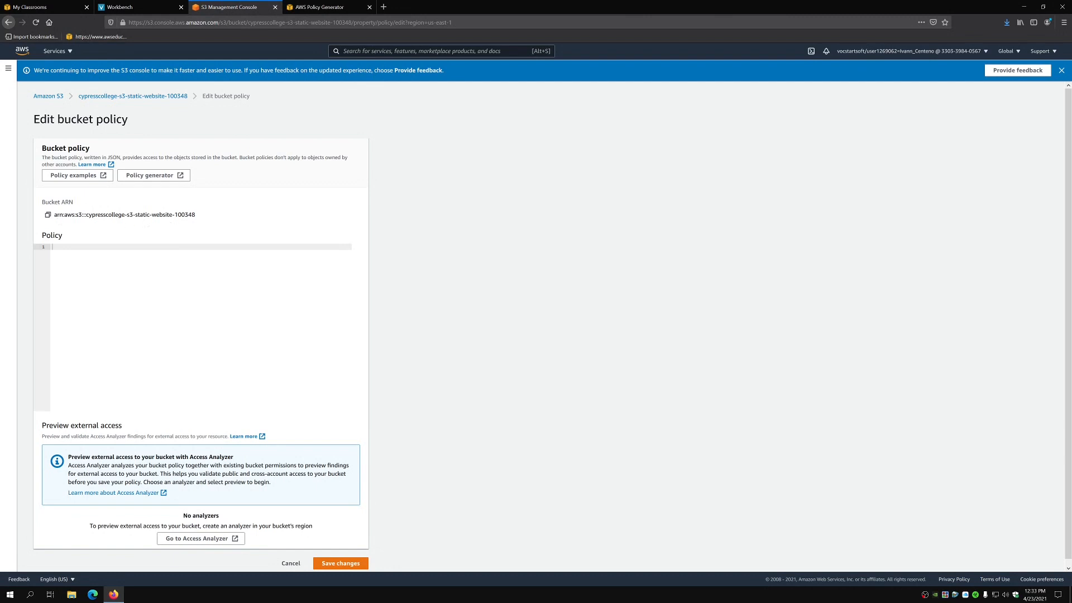
click(48, 215)
key(ctrl+Tab)
key(ctrl+v)
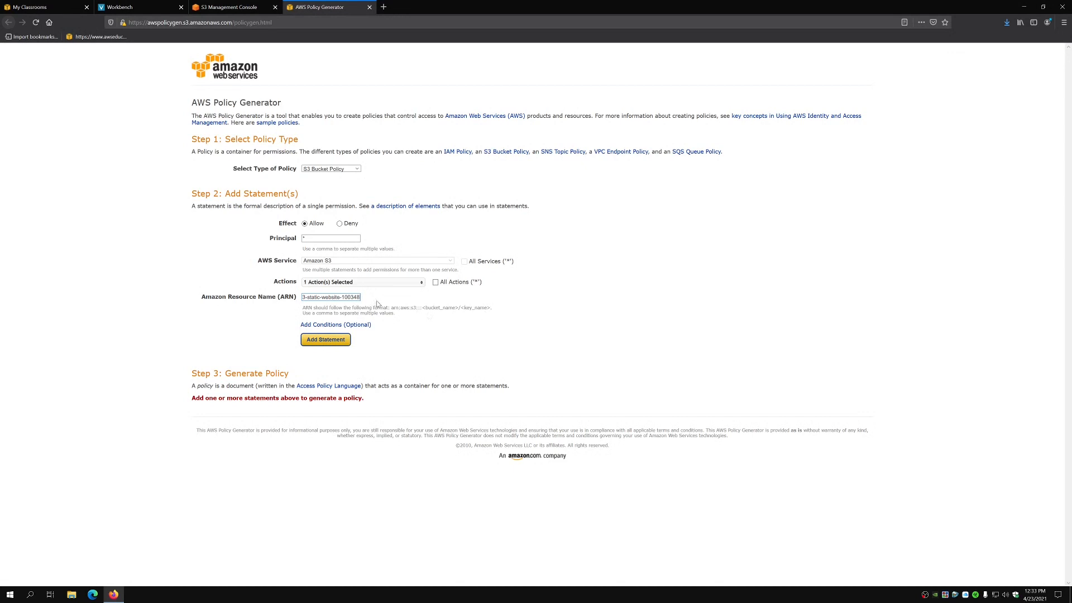
text(/)
text(*)
click(322, 345)
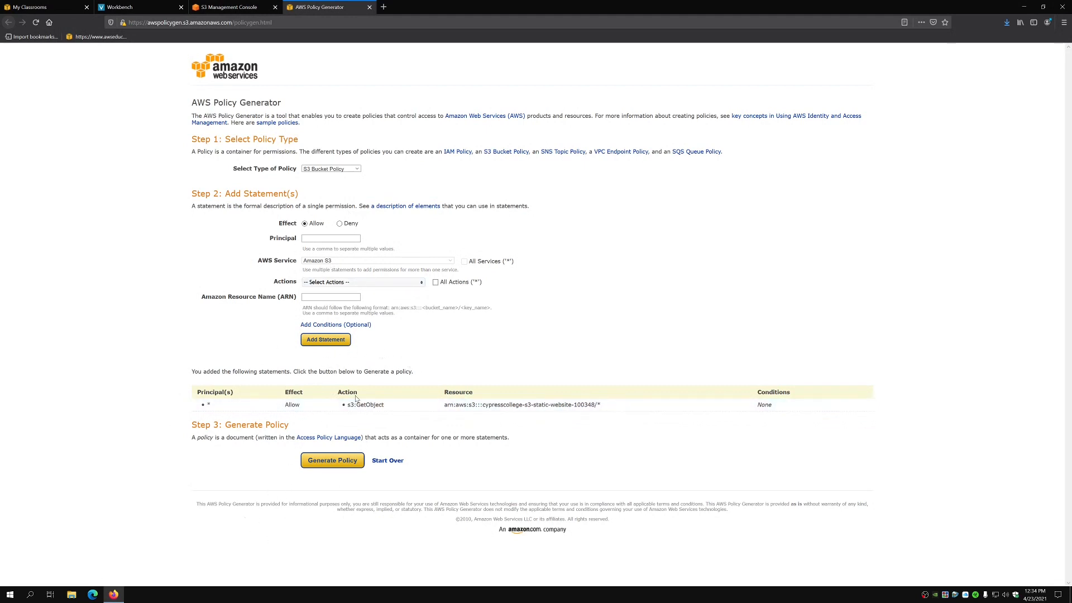
- Generate the policy from the added statement and select the whole JSON document for copying
click(329, 463)
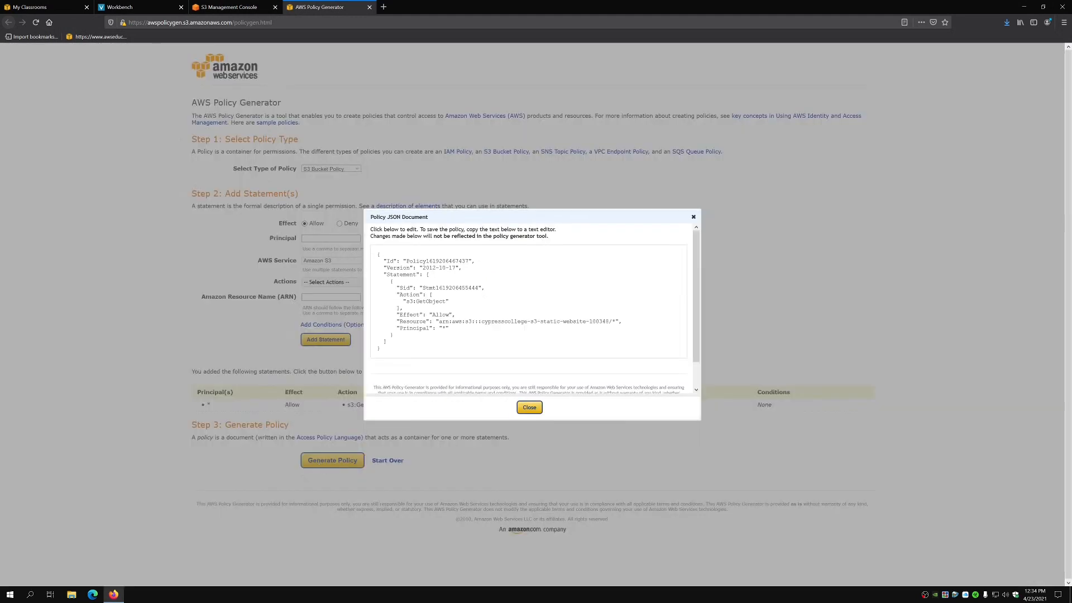
scroll(535, 309, down, 1)
scroll(535, 309, up, 1)
drag(383, 349, 380, 246)
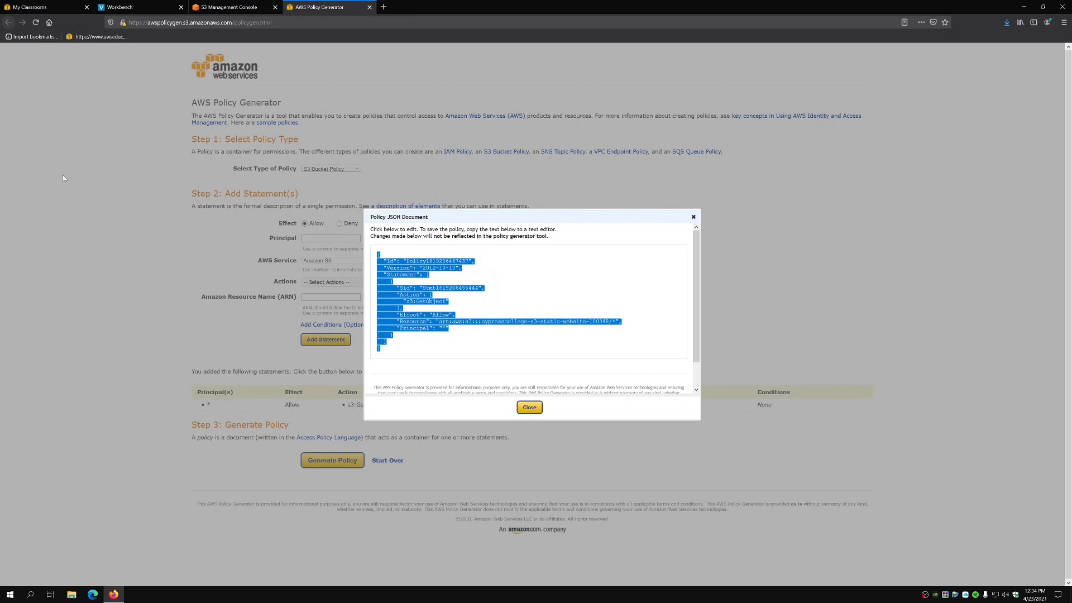
- Paste the generated JSON policy into the S3 bucket's policy editor and save the changes
click(229, 7)
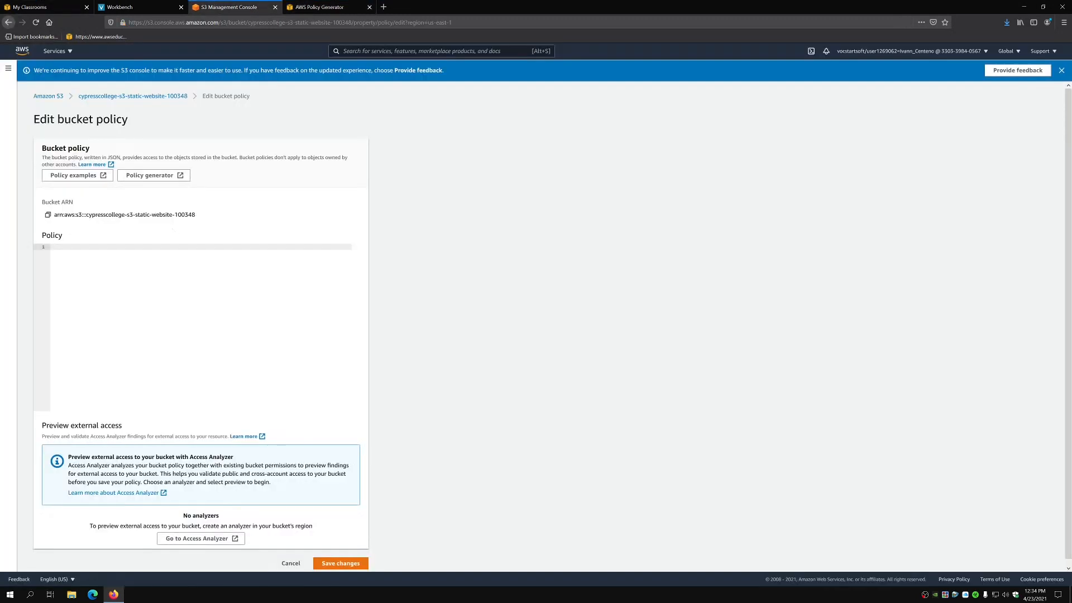
key(ctrl+v)
scroll(380, 357, down, 1)
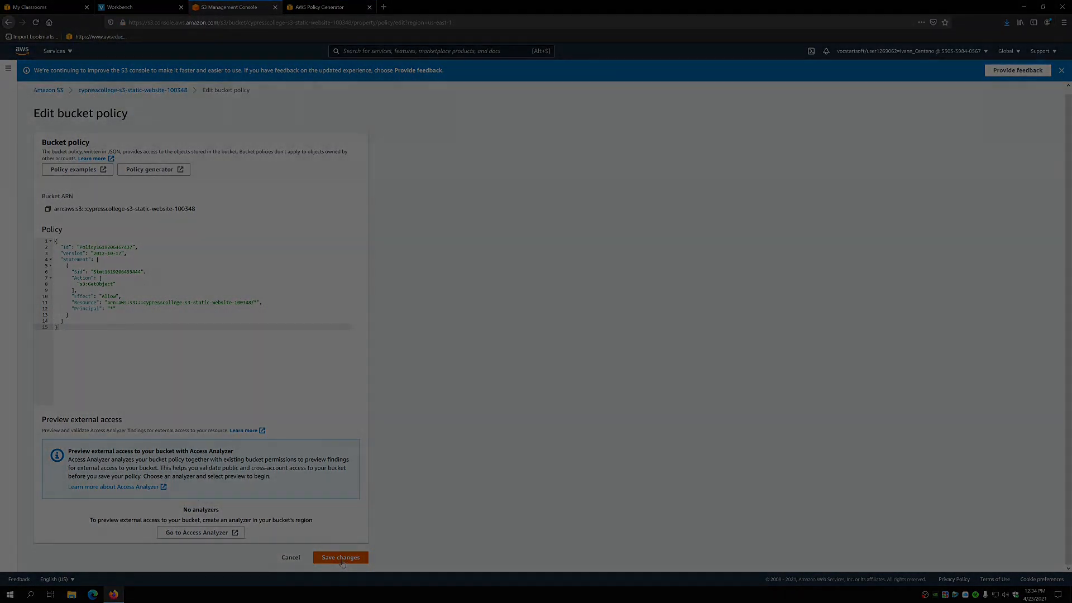
click(340, 558)
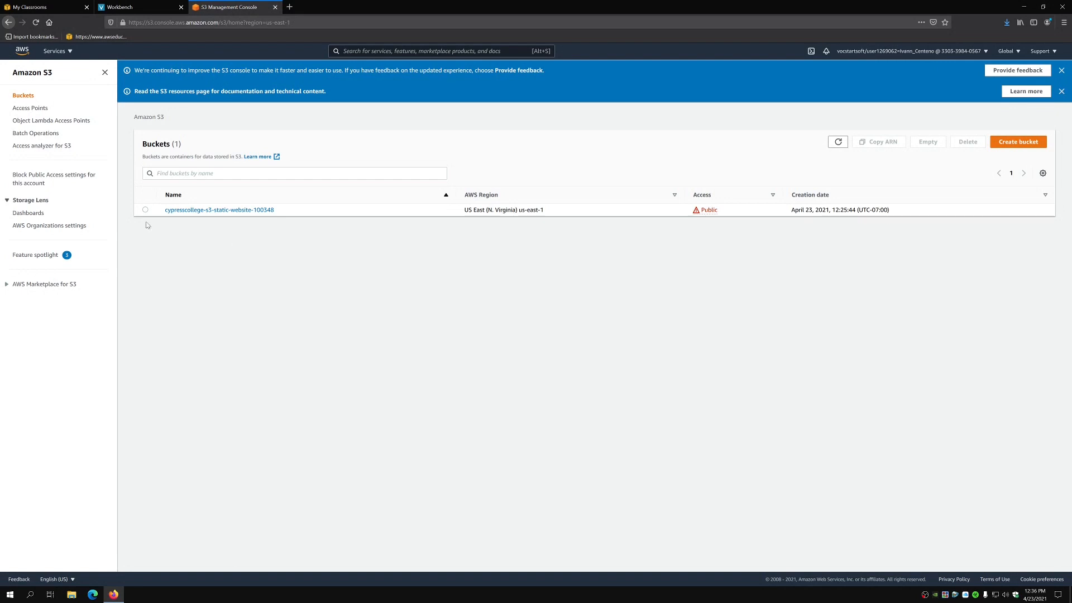
- Copy the object URL of index.html in the static website bucket and open it in a new browser tab
click(197, 211)
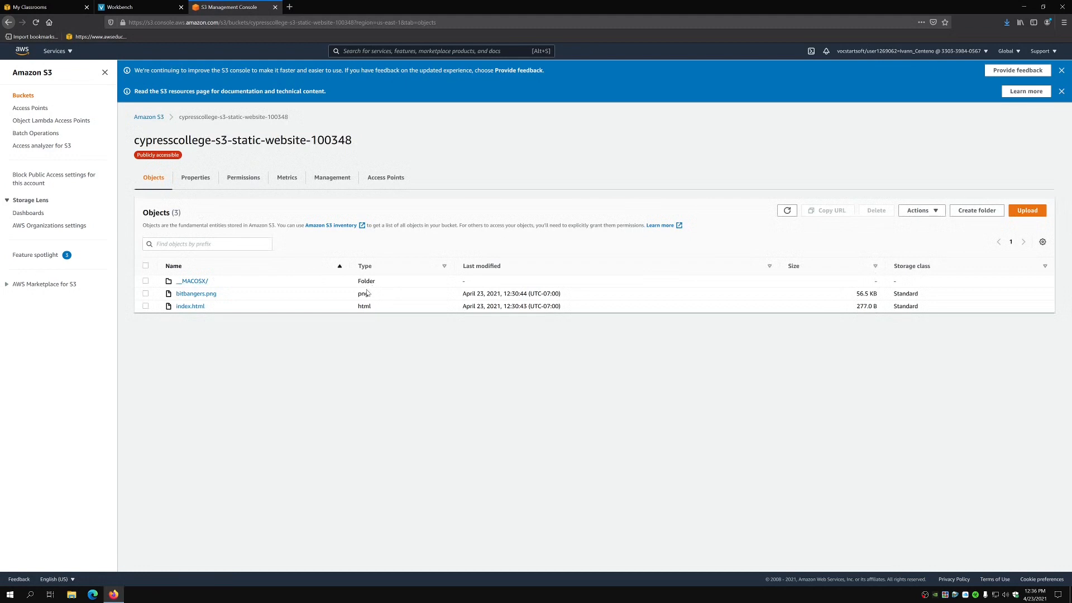
click(190, 307)
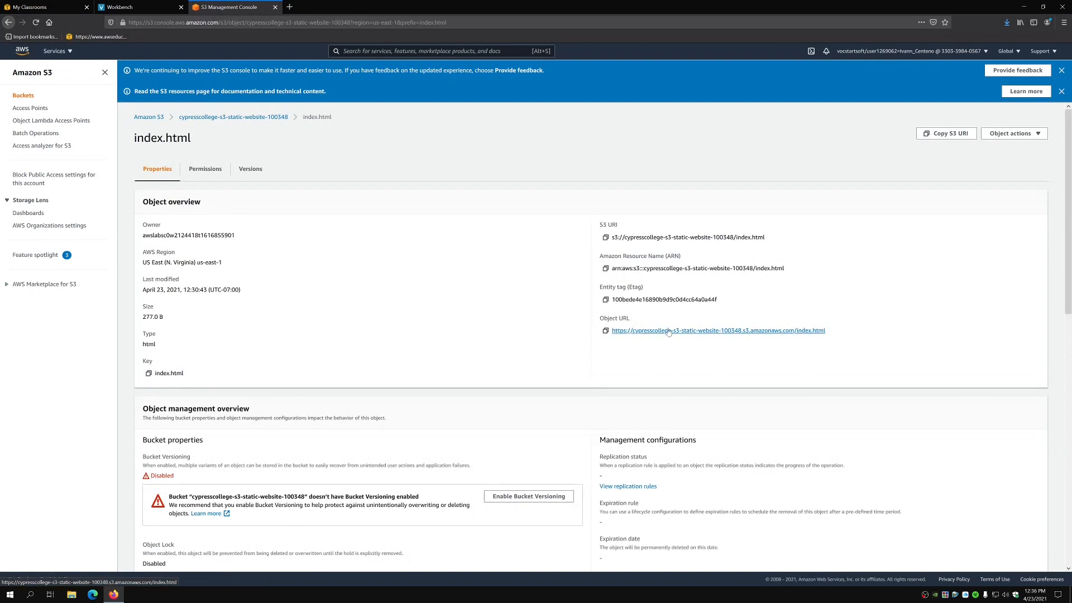
click(606, 331)
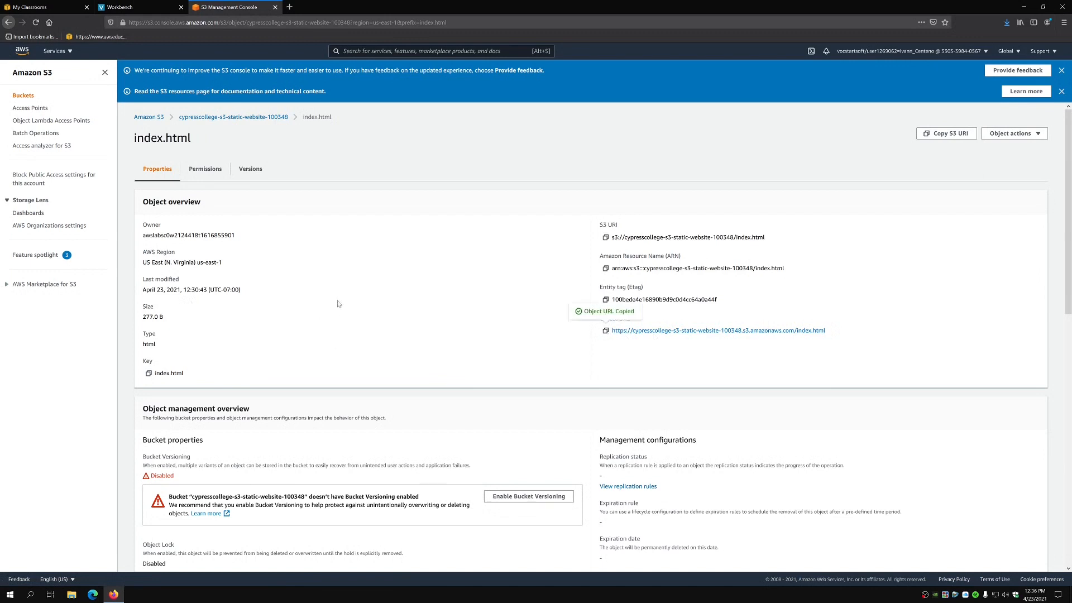
click(289, 6)
key(ctrl+v)
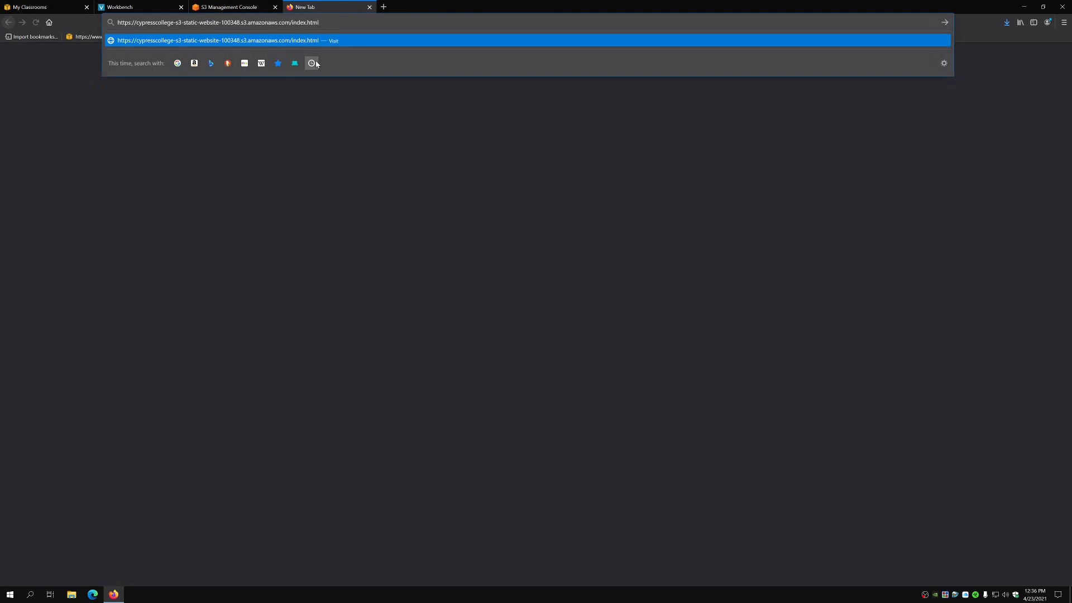
key(Return)
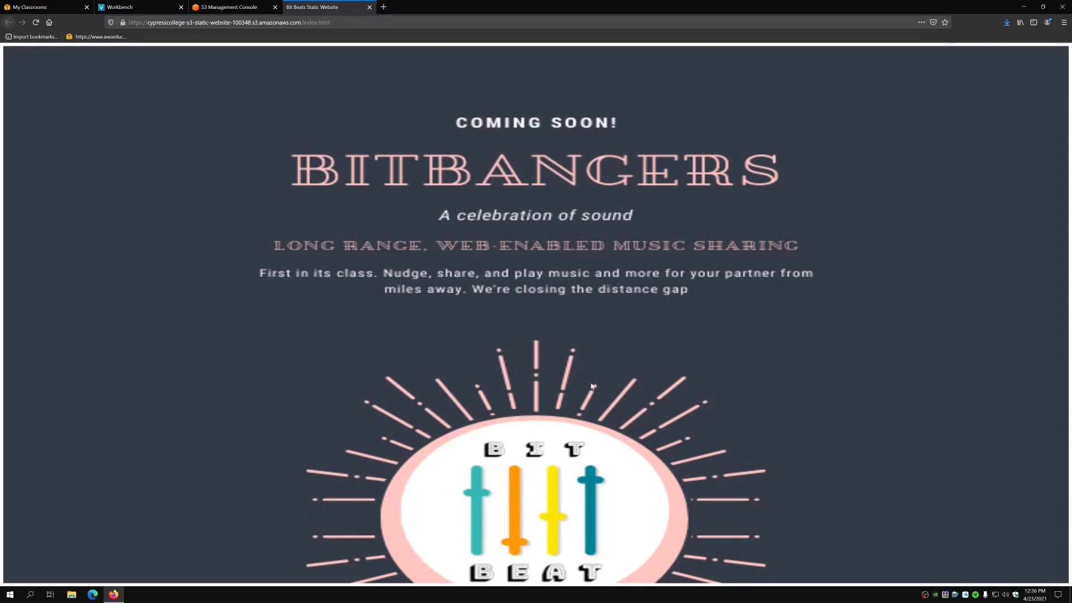
- Close the website's tab and return to the object list of the cypresscollege-s3-static-website-100348 bucket
click(346, 22)
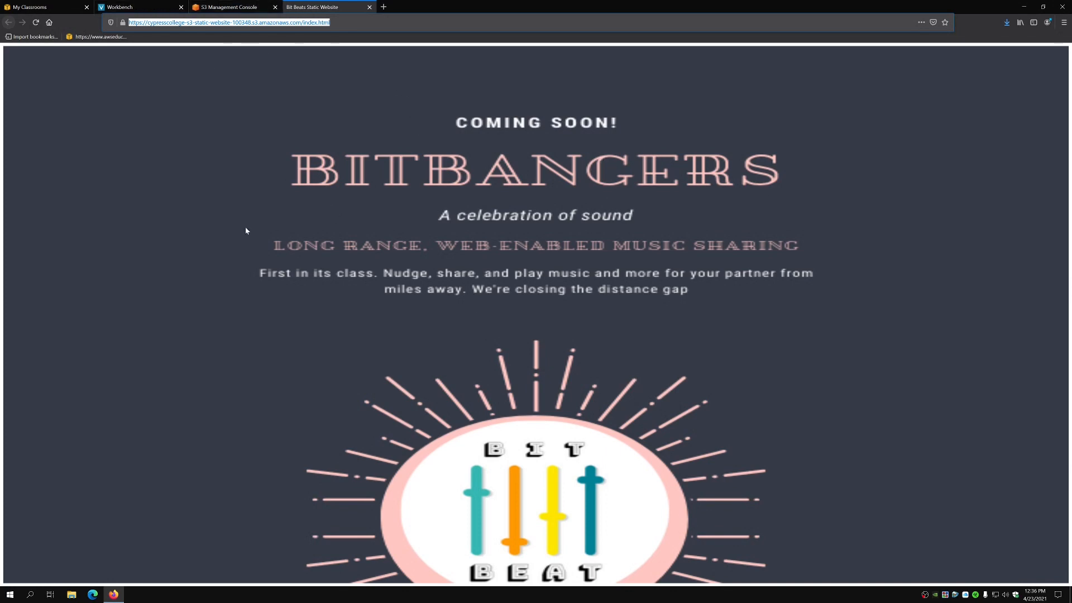
click(246, 4)
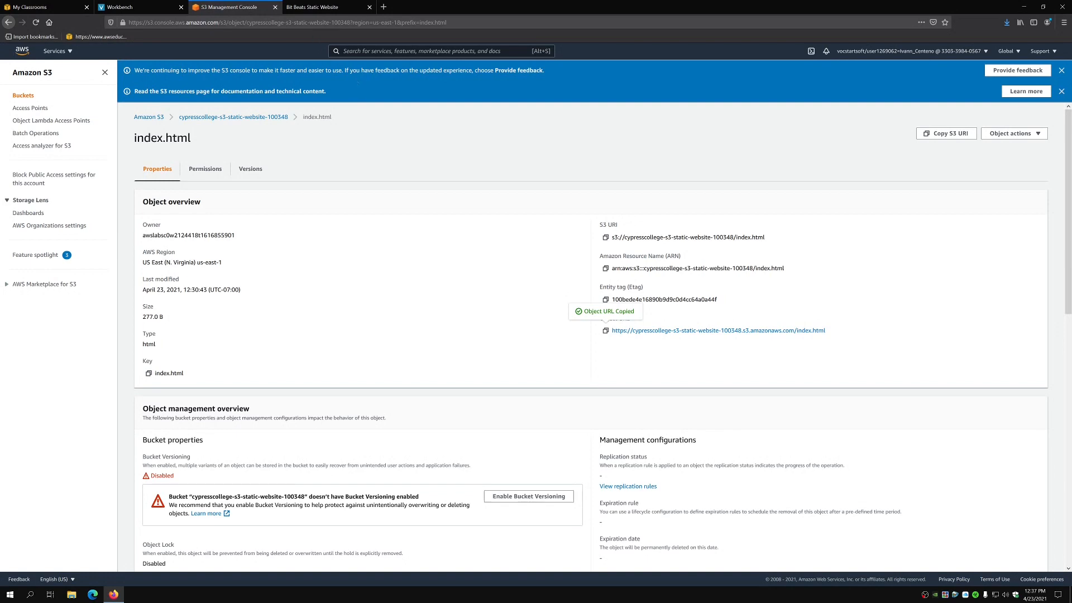
click(311, 8)
click(369, 7)
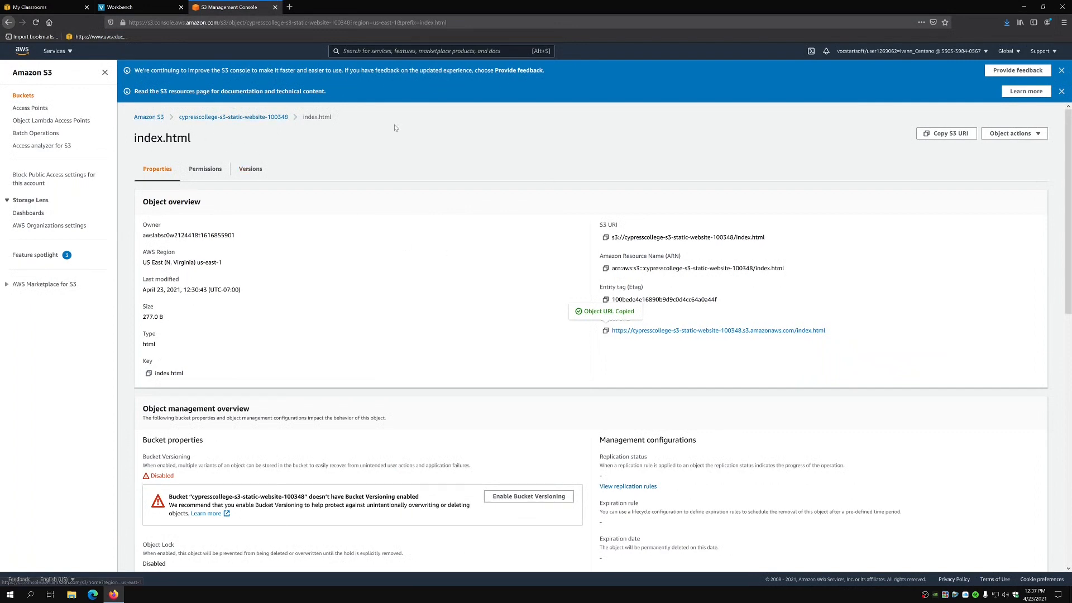
click(150, 117)
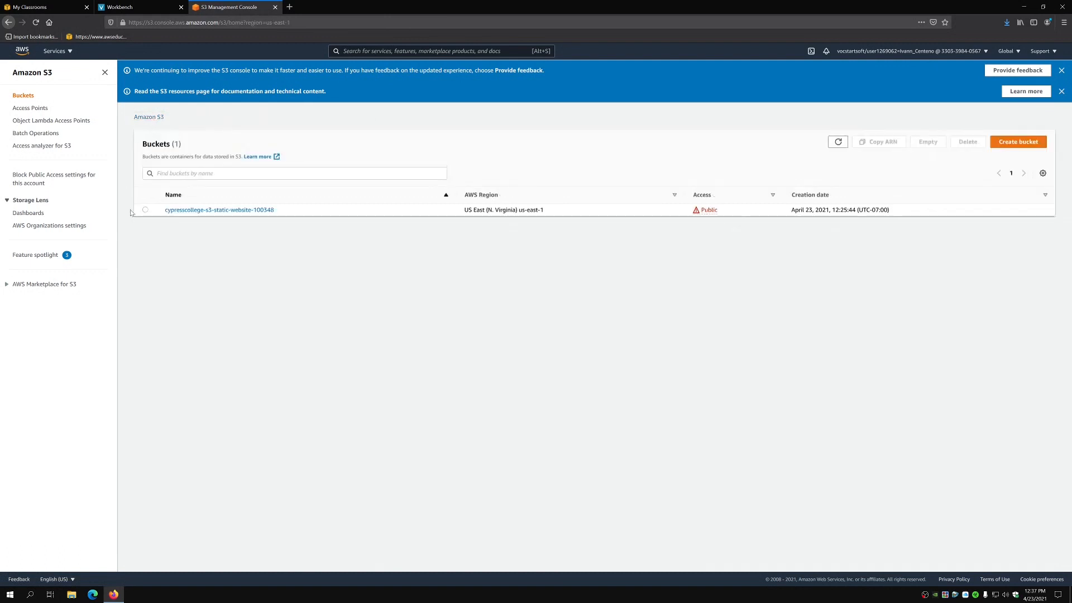
click(201, 211)
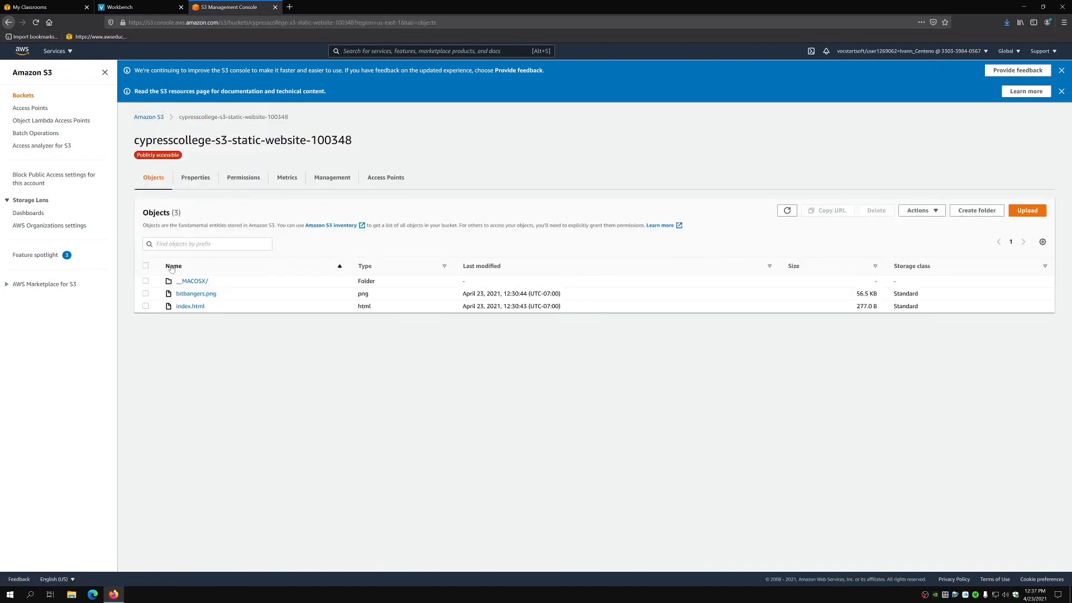
- Permanently delete all objects in the bucket, confirming with "permanently delete", and close the deletion status page
click(145, 267)
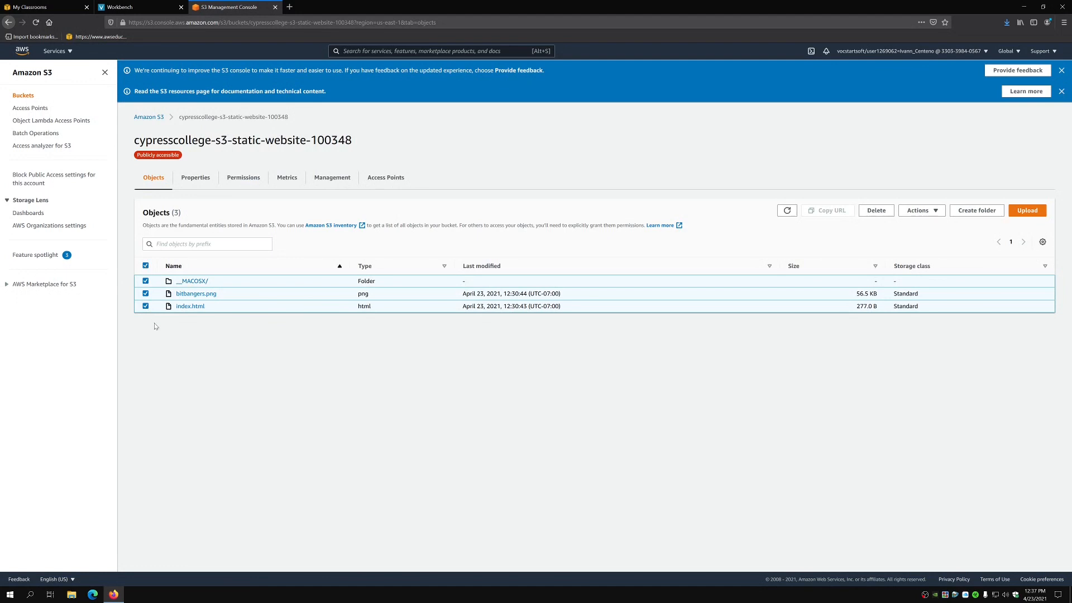
click(865, 215)
click(202, 230)
click(120, 352)
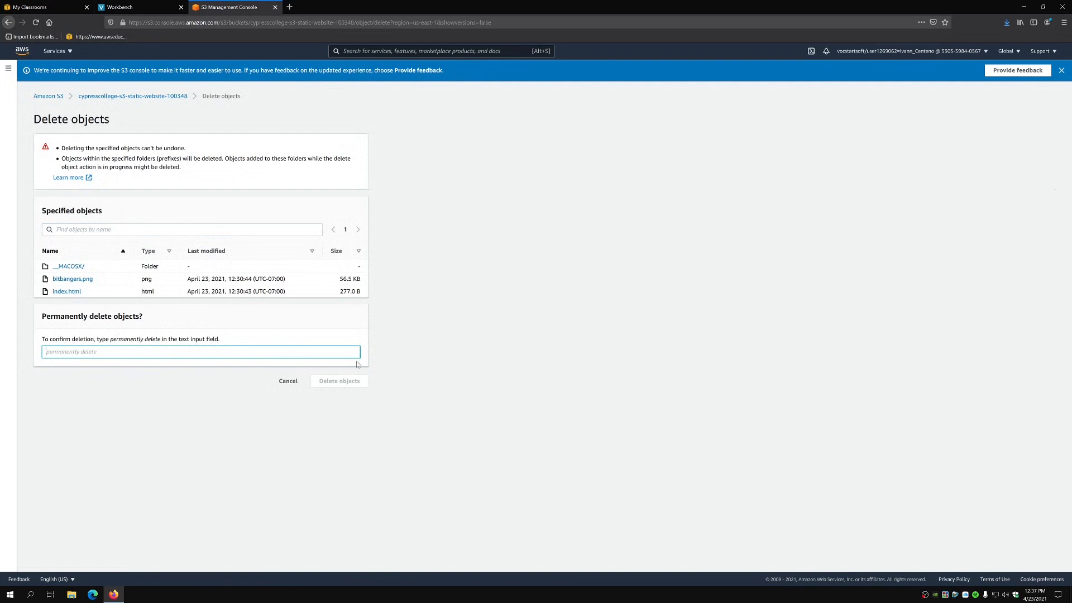
text(permanently delete)
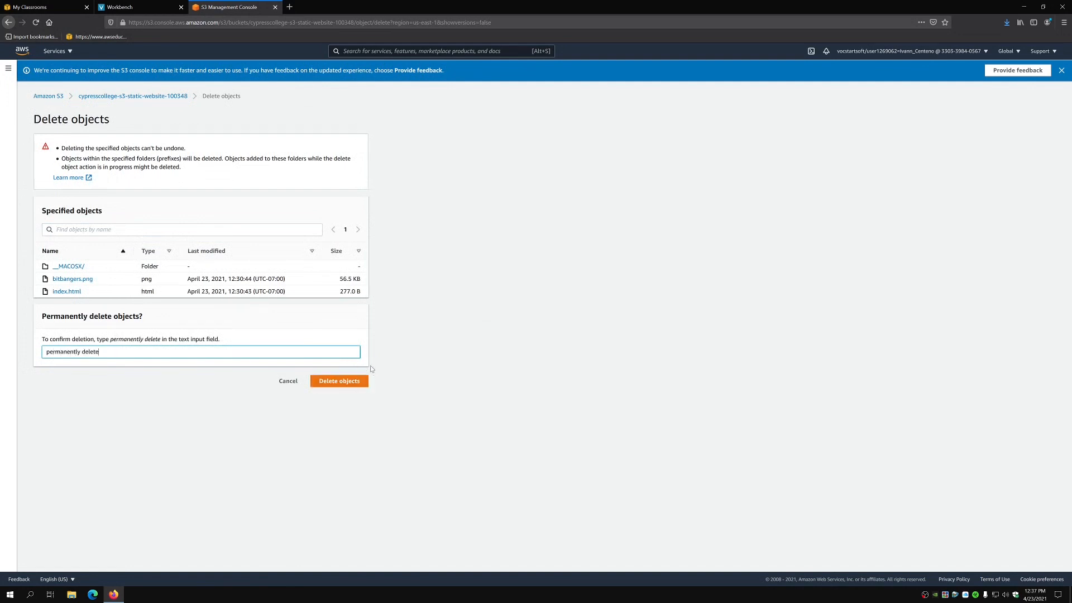
click(354, 381)
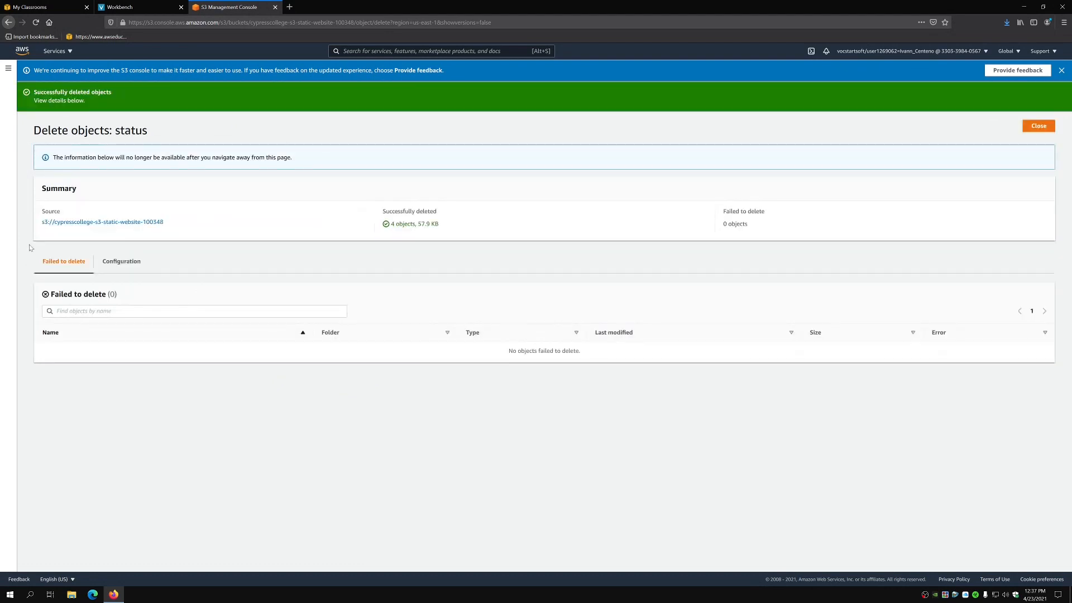
click(1038, 127)
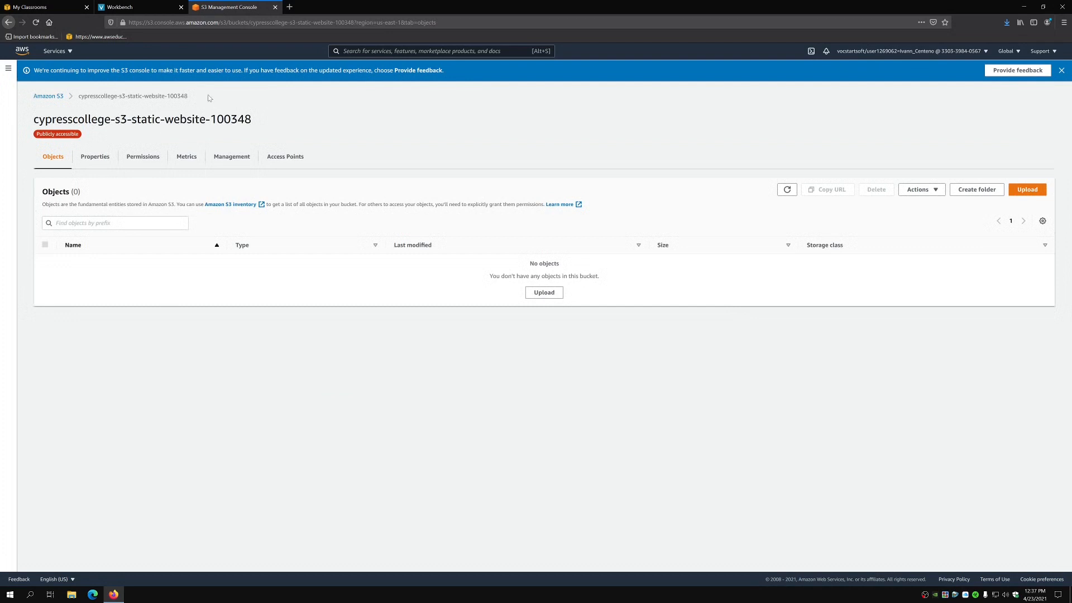
- Delete the cypresscollege-s3-static-website-100348 bucket from the bucket list, entering its name as confirmation
click(48, 96)
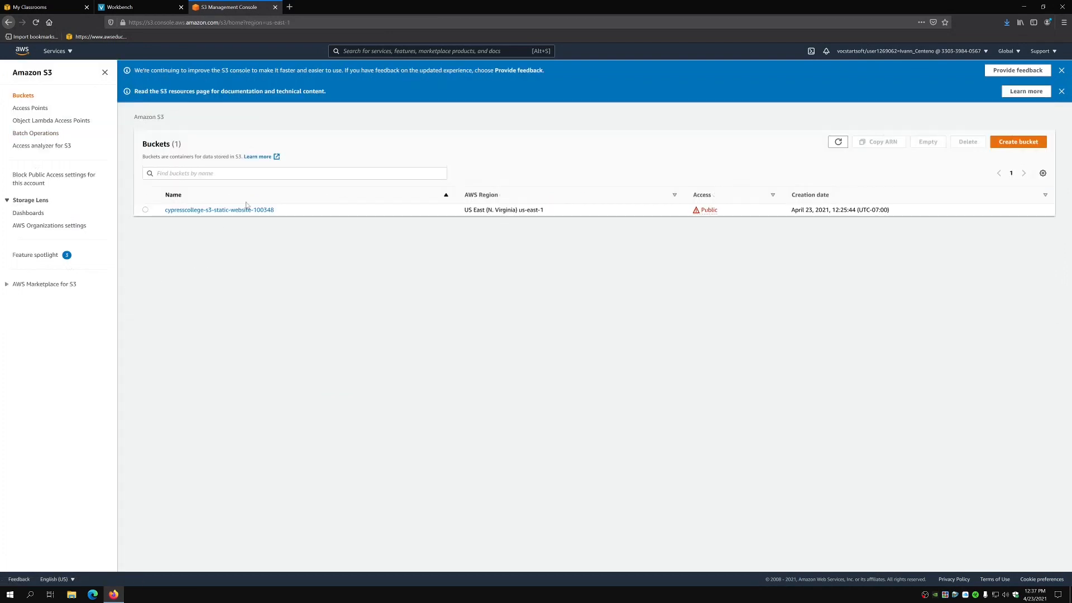
click(146, 210)
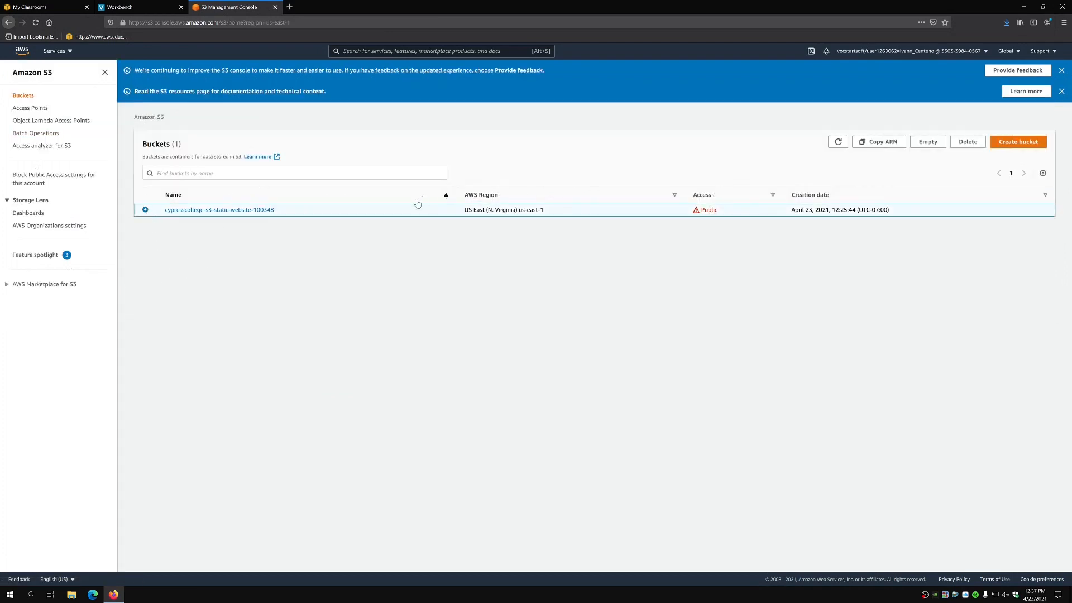
click(968, 142)
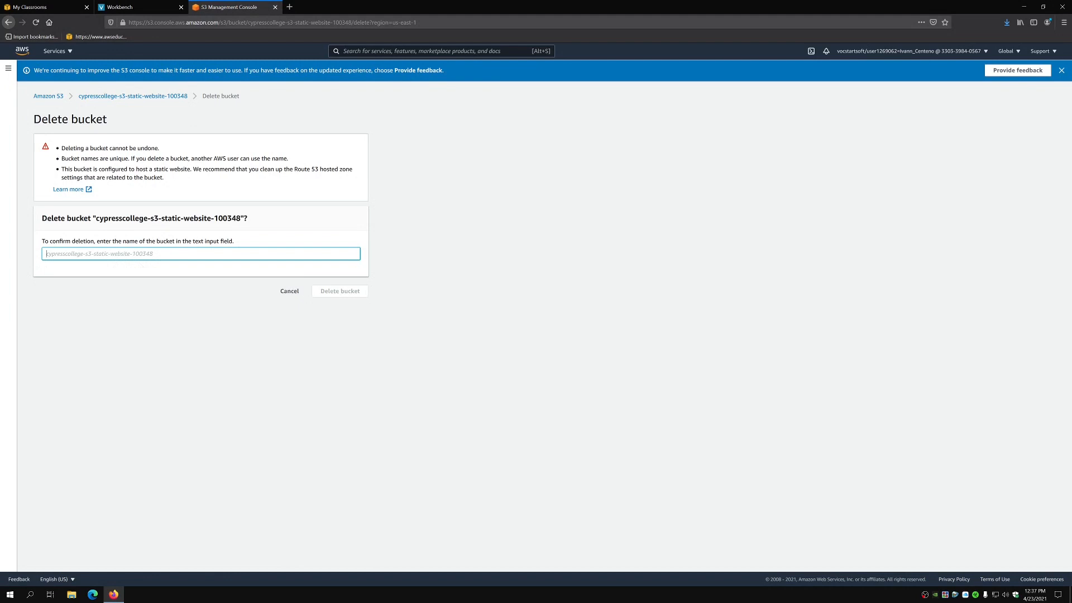
text(cypresscollege-s3-static-website-100348)
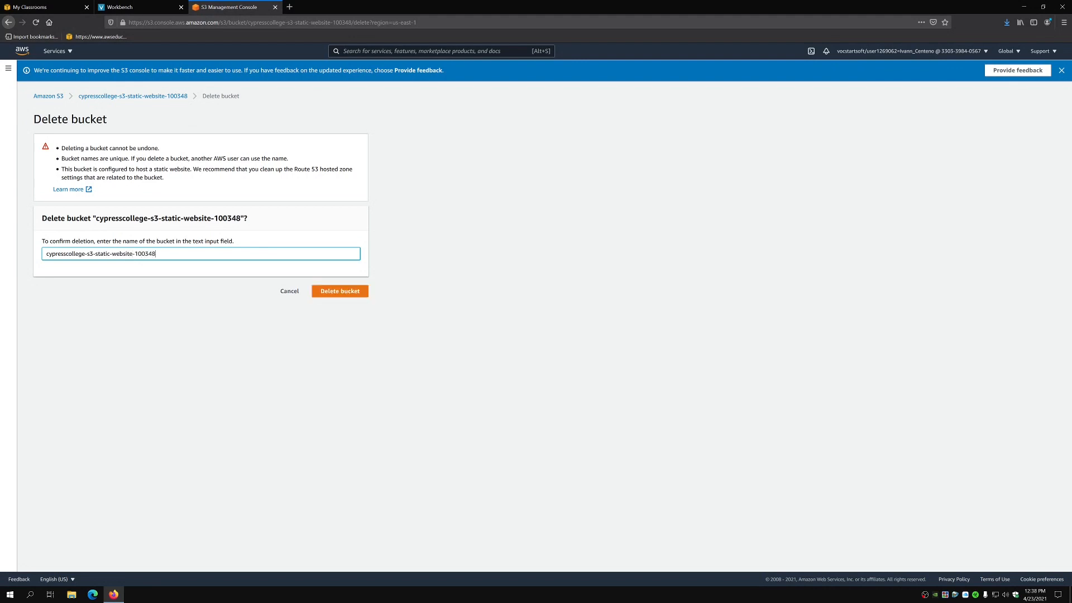
click(338, 292)
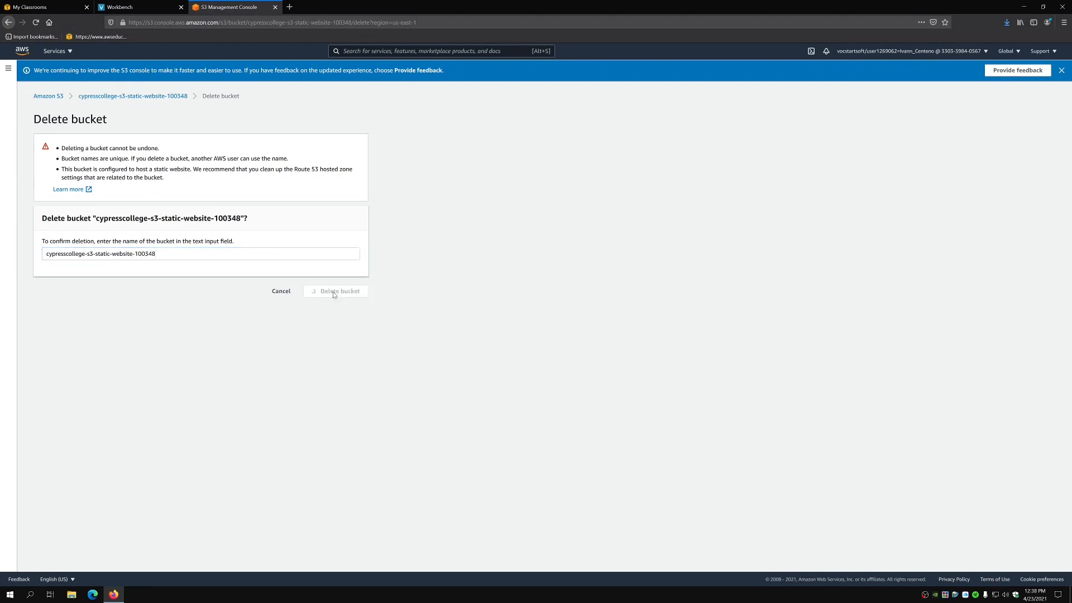